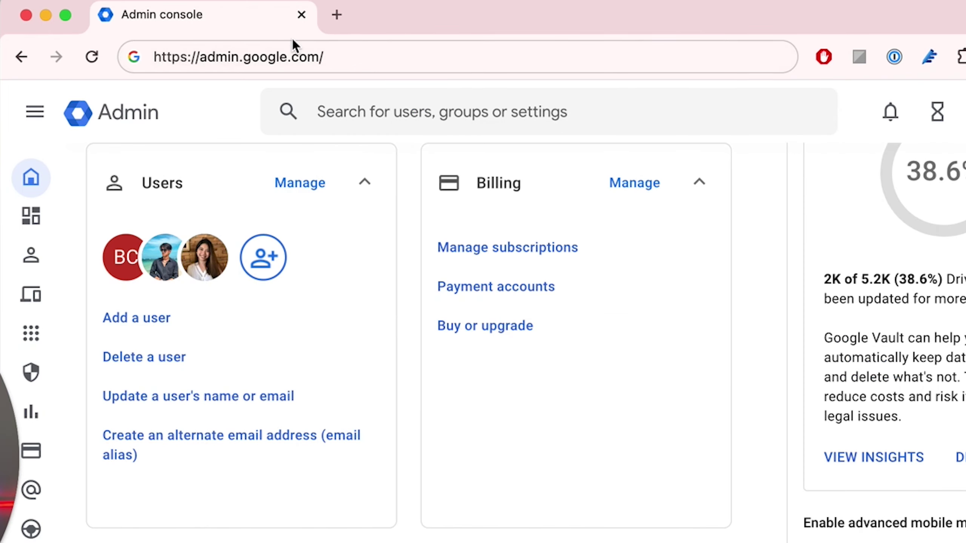
# Navigate to Security > Authentication > Account recovery for the organisation.
pyautogui.click(299, 48)
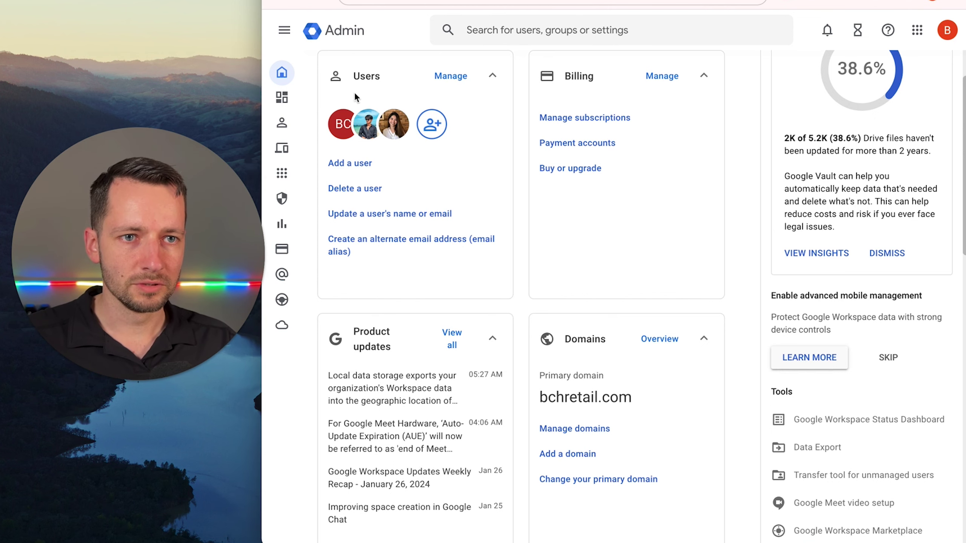
pyautogui.moveTo(283, 89)
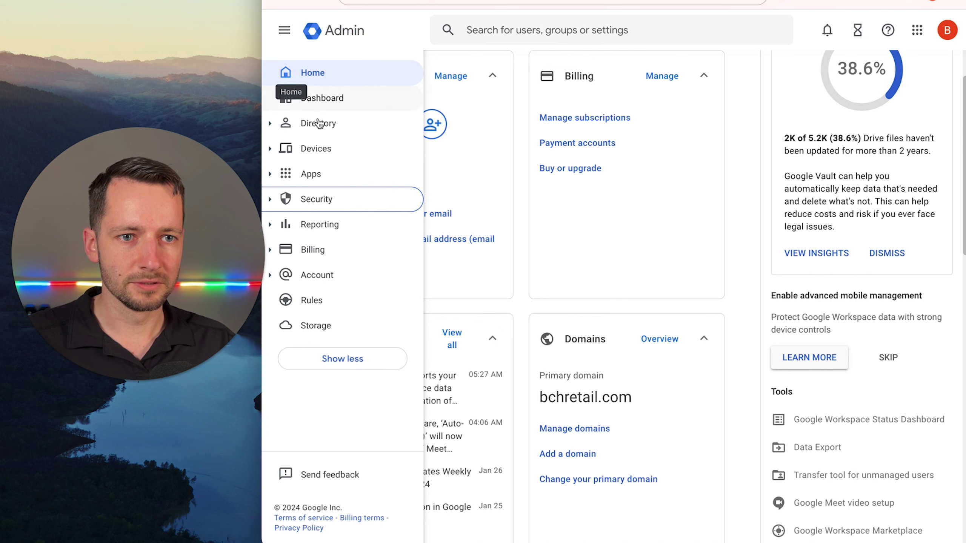
pyautogui.click(270, 198)
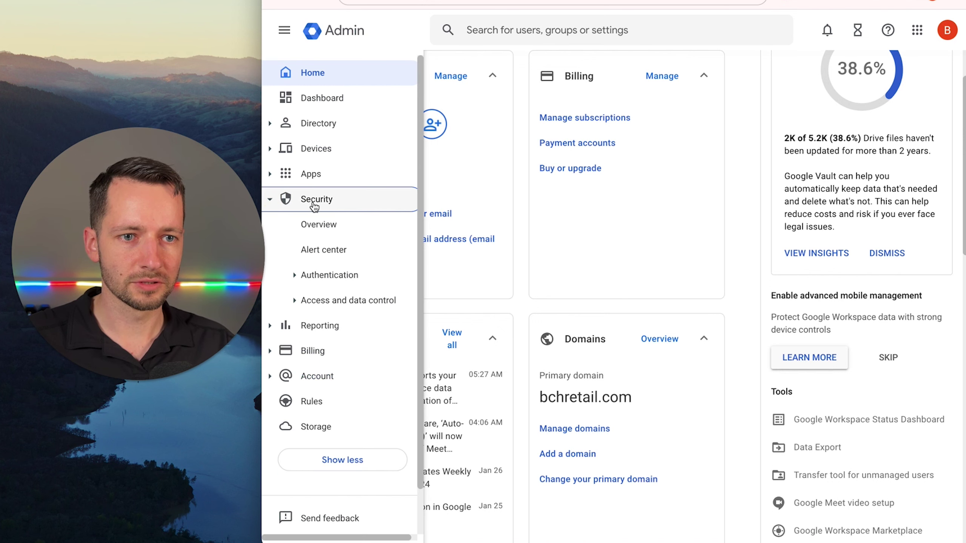
pyautogui.click(296, 276)
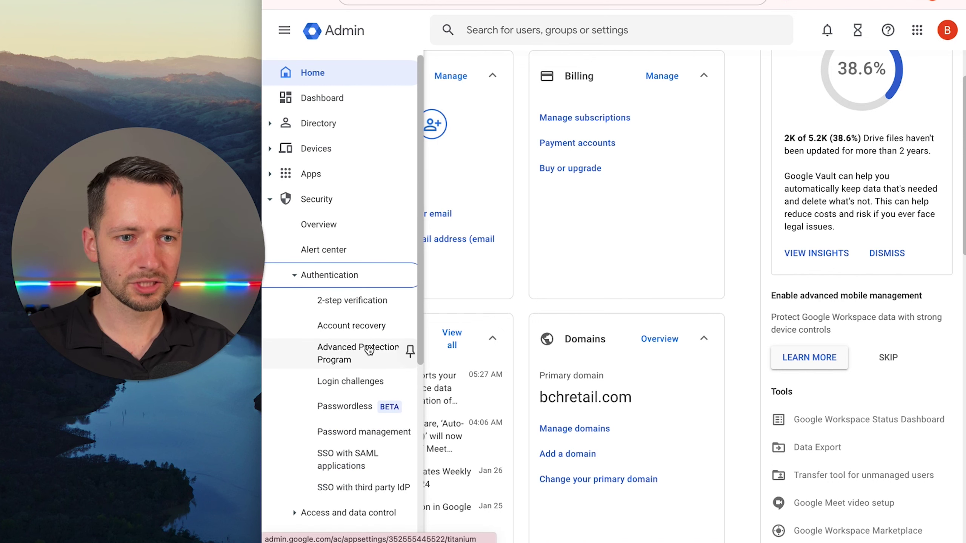
pyautogui.click(354, 330)
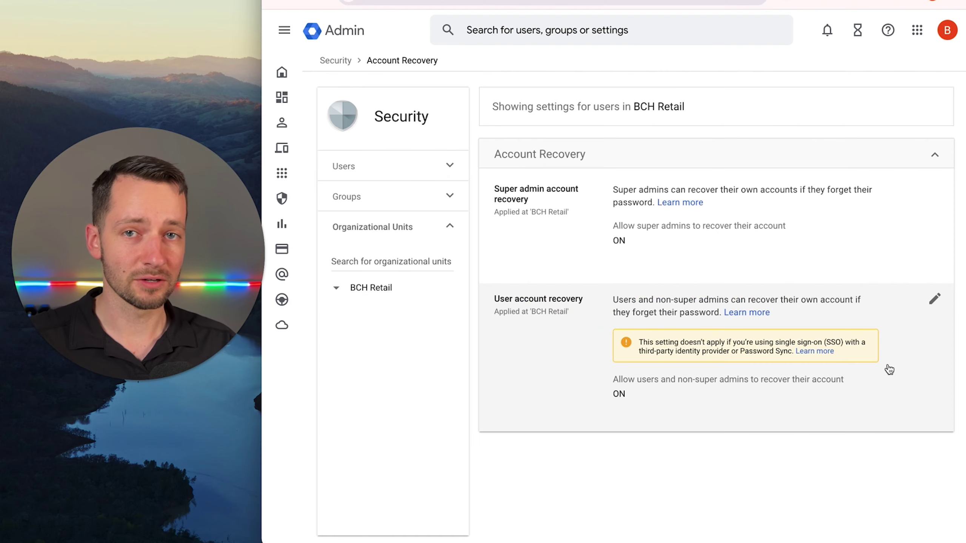
# Uncheck 'Allow users and non-super admins to recover their account' and save it.
pyautogui.click(932, 301)
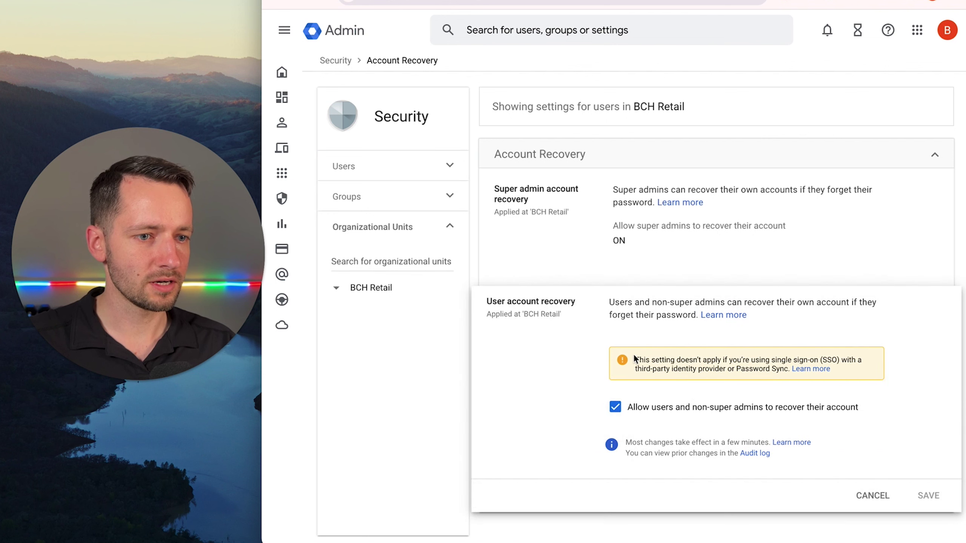
pyautogui.click(615, 408)
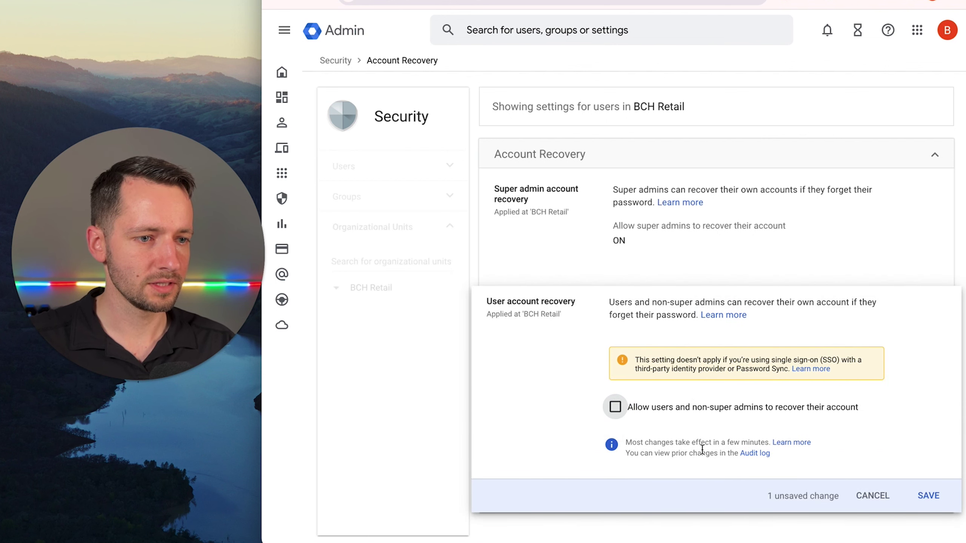
pyautogui.click(927, 496)
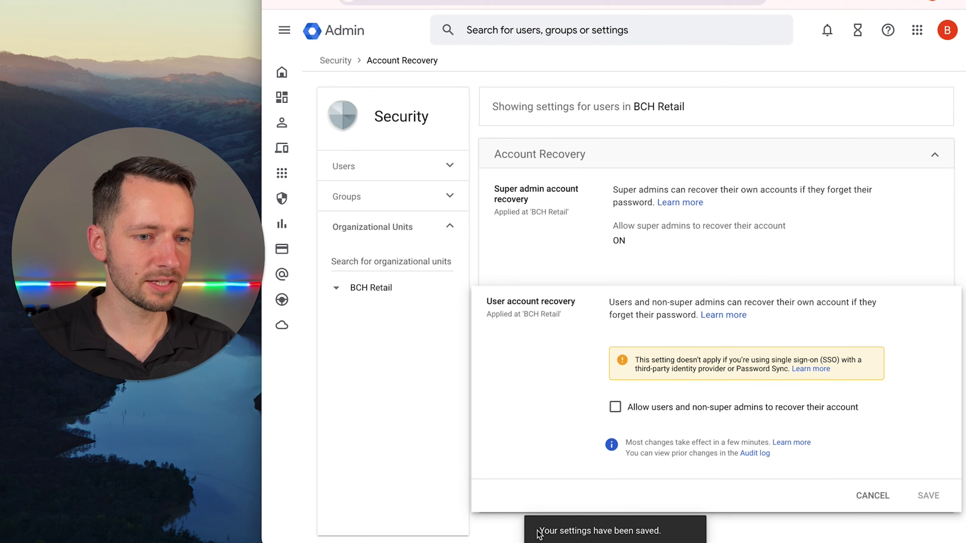
pyautogui.moveTo(539, 532); pyautogui.dragTo(585, 531)
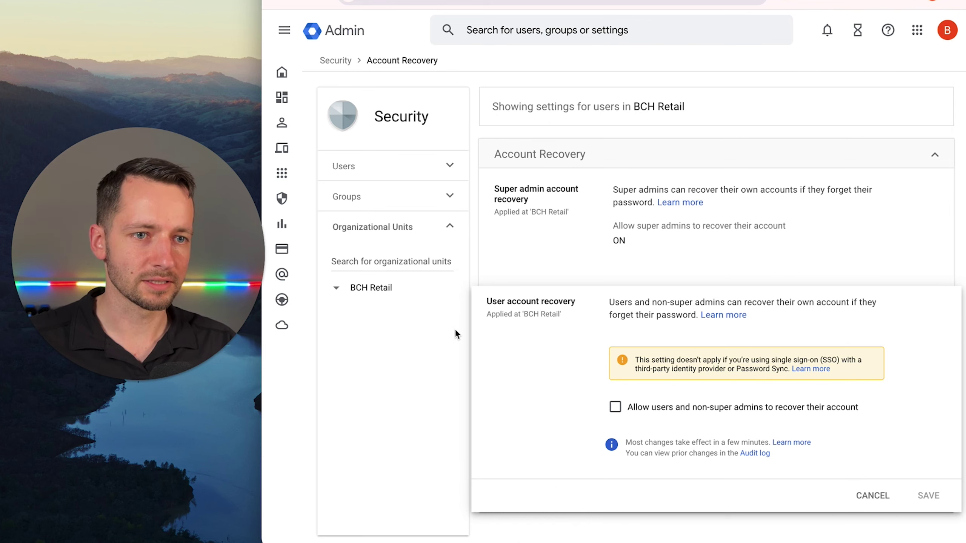
pyautogui.click(440, 334)
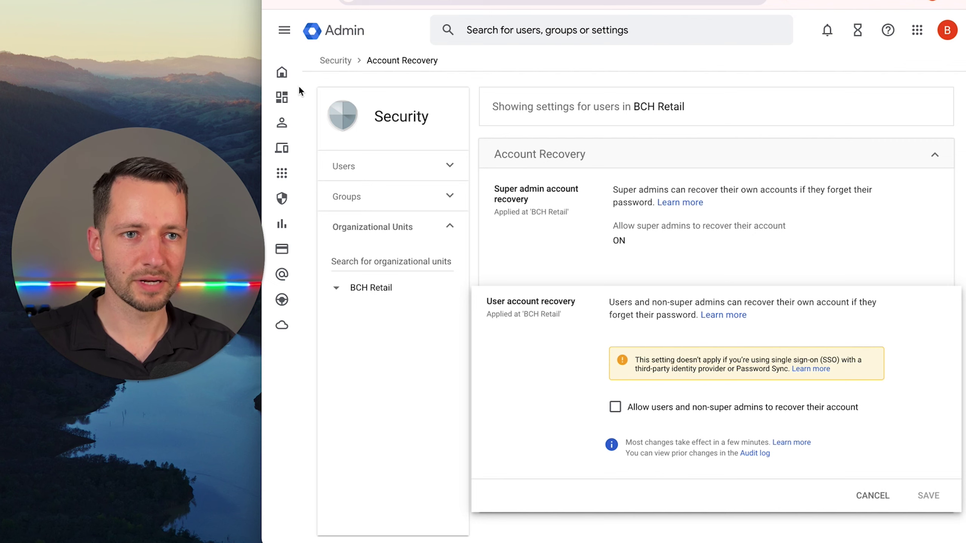
# Open Directory > Users and reset the departing user's password with an automatically generated one.
pyautogui.moveTo(299, 89)
pyautogui.click(271, 124)
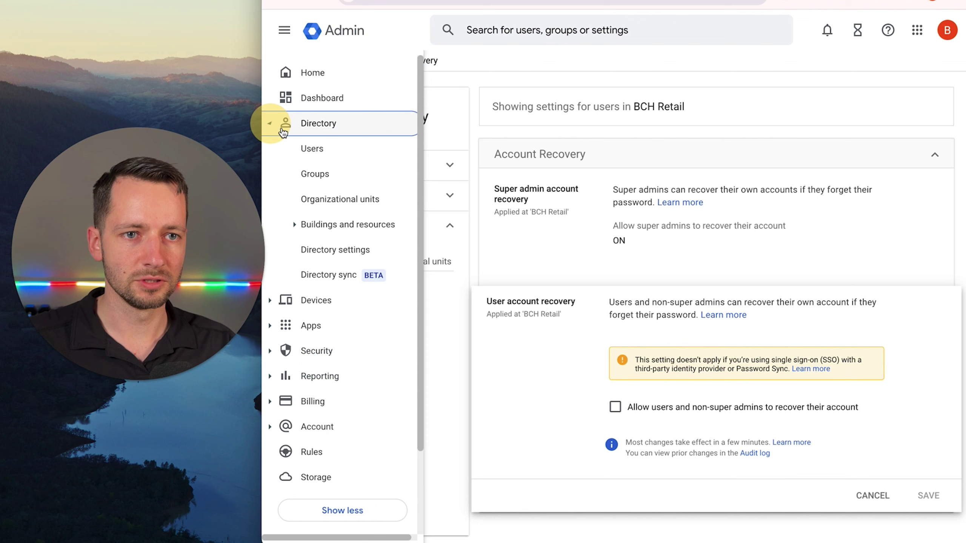
pyautogui.click(331, 153)
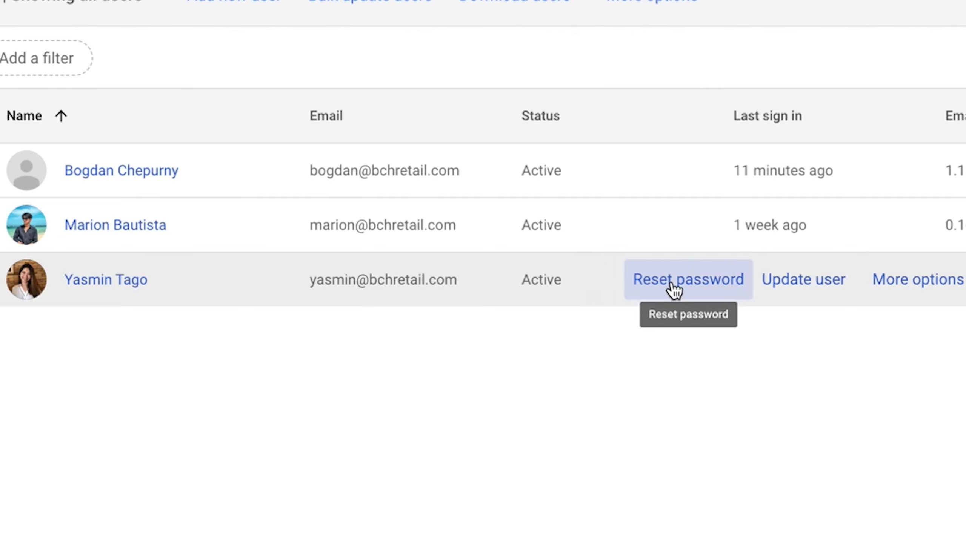
pyautogui.click(688, 283)
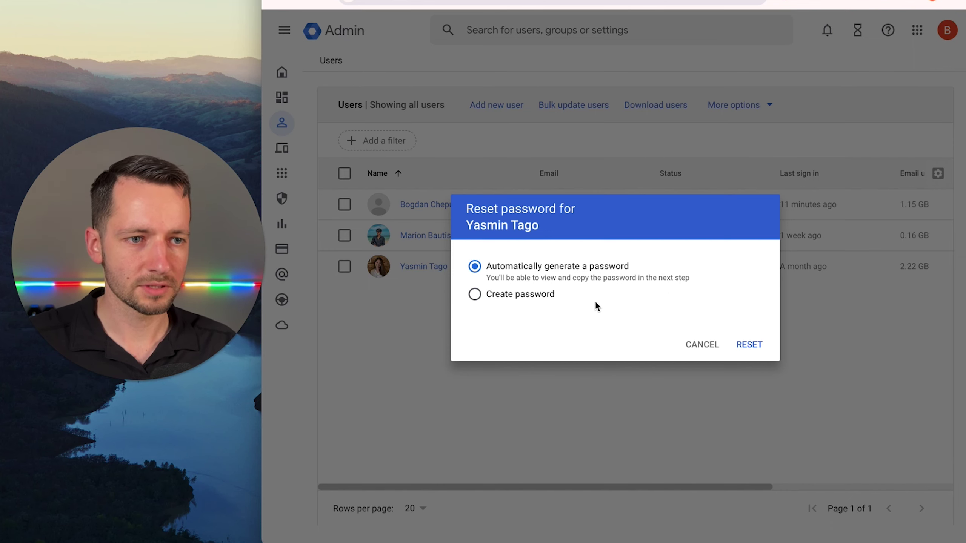
pyautogui.click(737, 347)
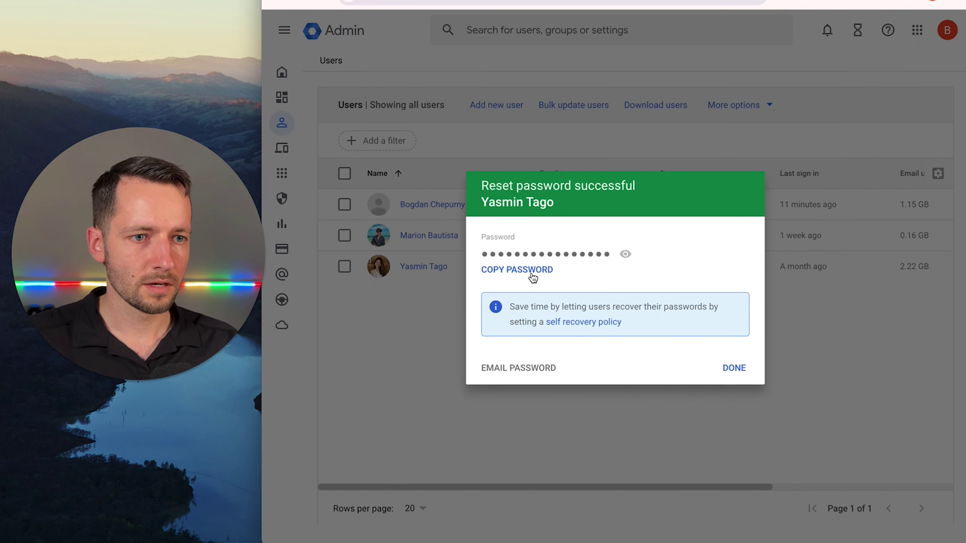
# Copy the new password and email it to the admin's address, without a self-copy.
pyautogui.click(532, 276)
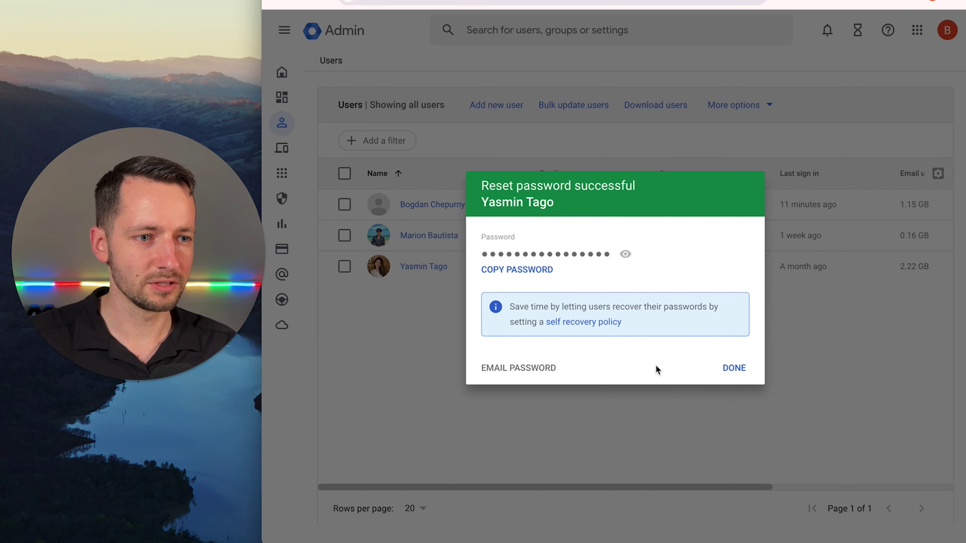
pyautogui.click(528, 372)
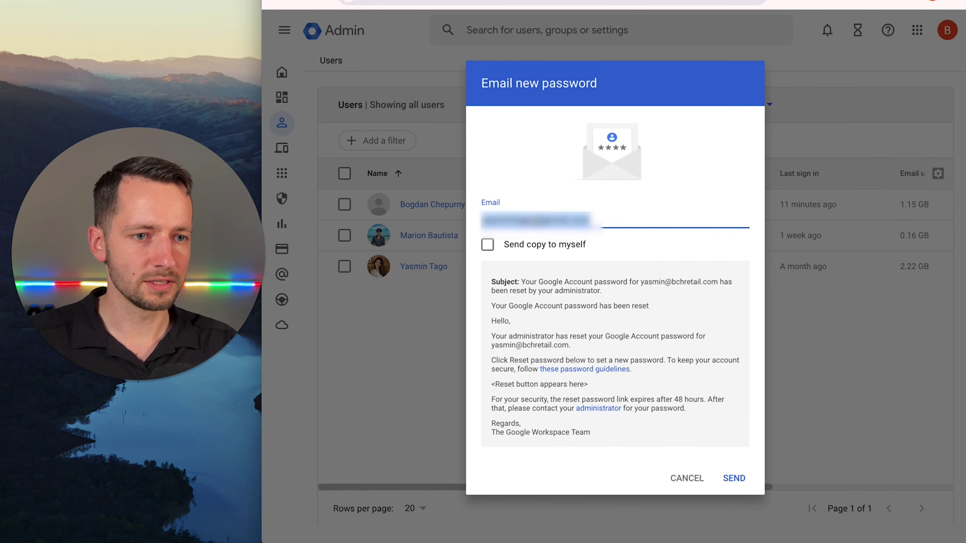
pyautogui.click(625, 244)
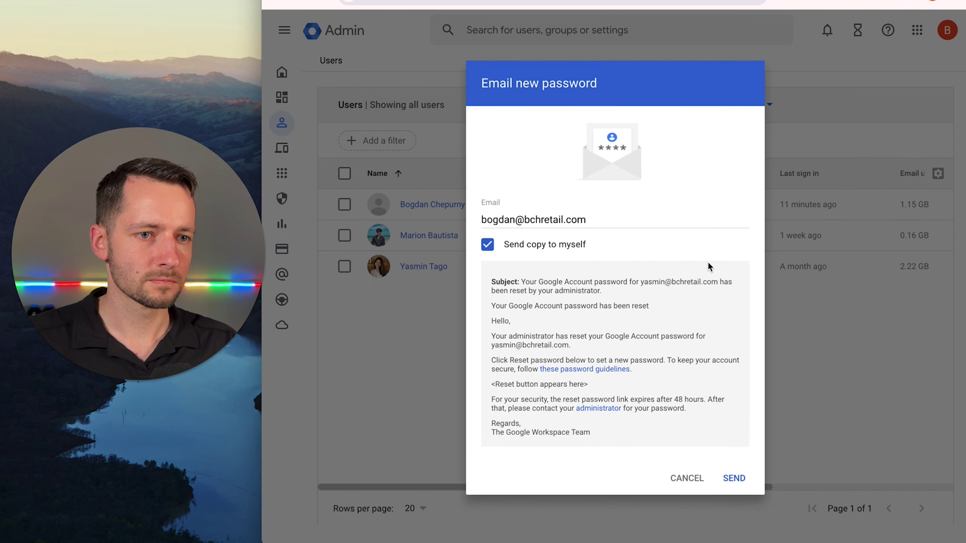
pyautogui.click(570, 245)
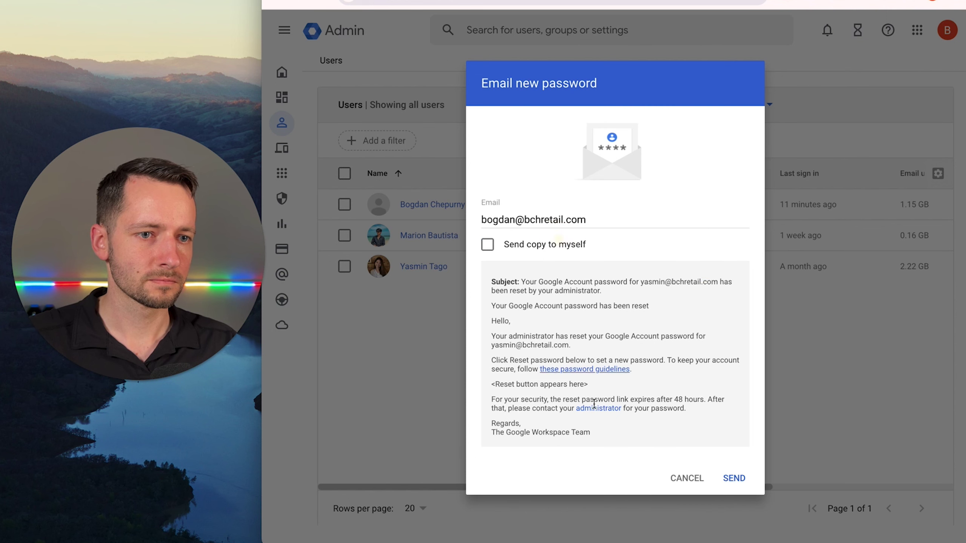
pyautogui.click(738, 480)
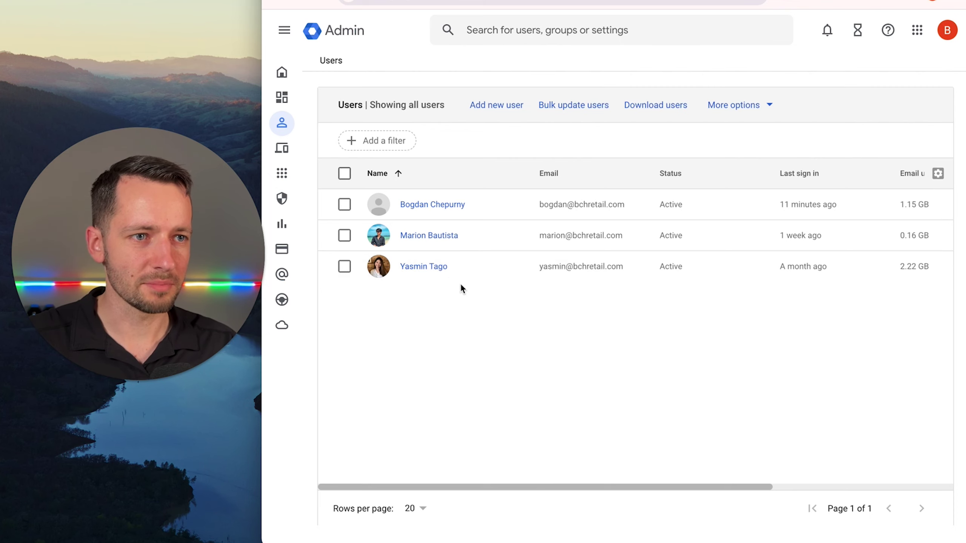
# Reset the departing user's Sign in cookies from their Security panel.
pyautogui.click(414, 268)
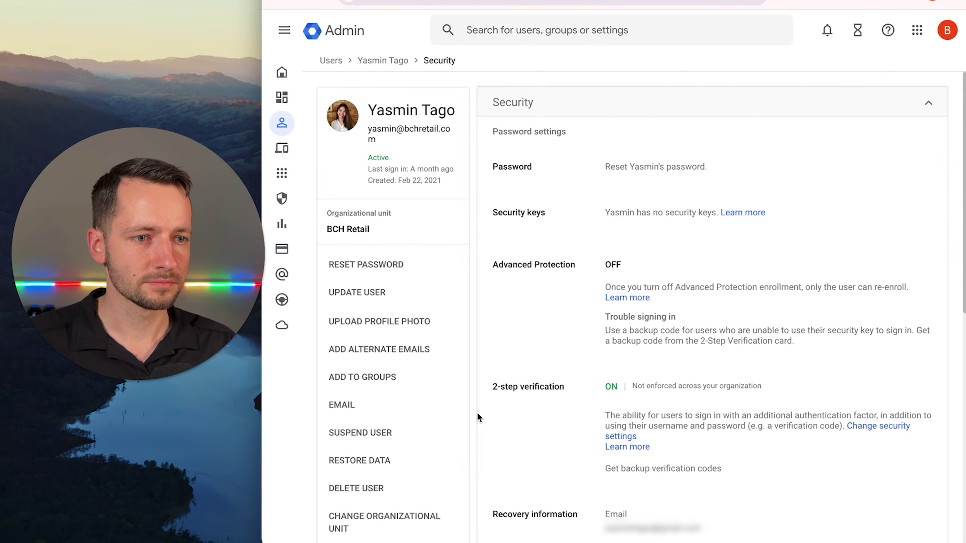
pyautogui.scroll(-5, 481, 416)
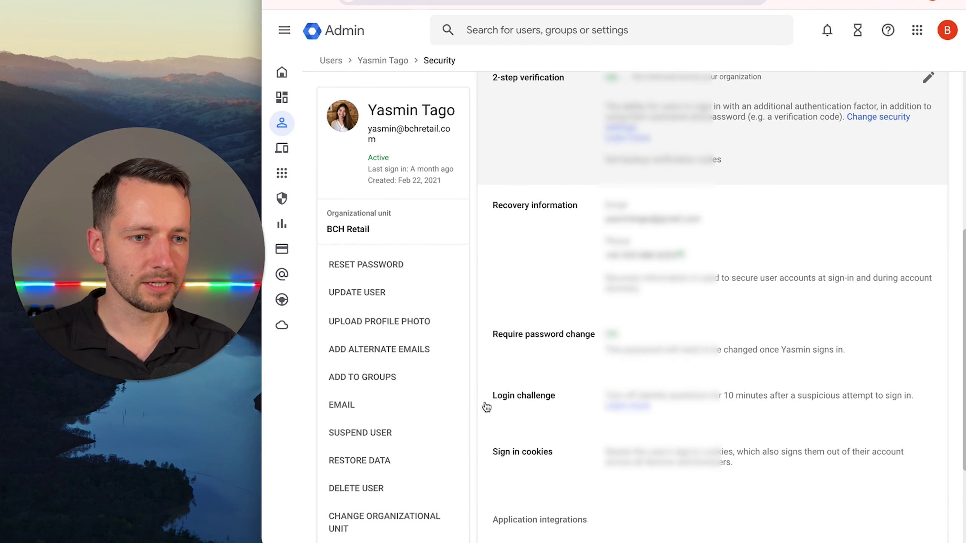
pyautogui.scroll(-3, 487, 407)
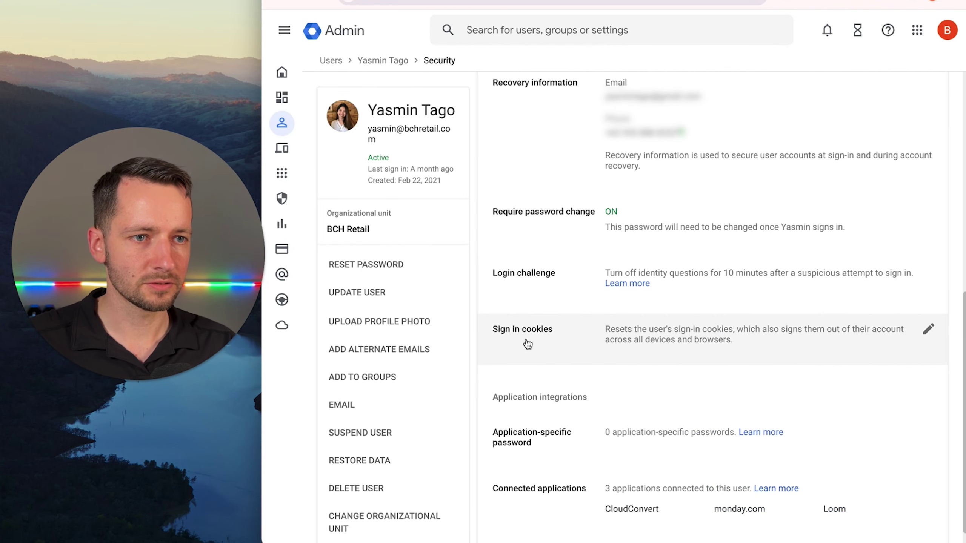
pyautogui.click(928, 331)
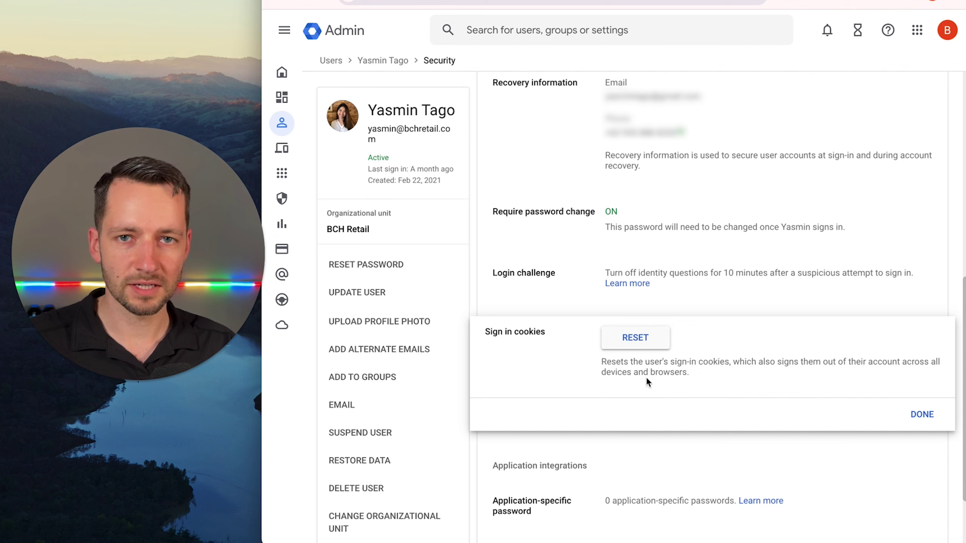
pyautogui.click(645, 343)
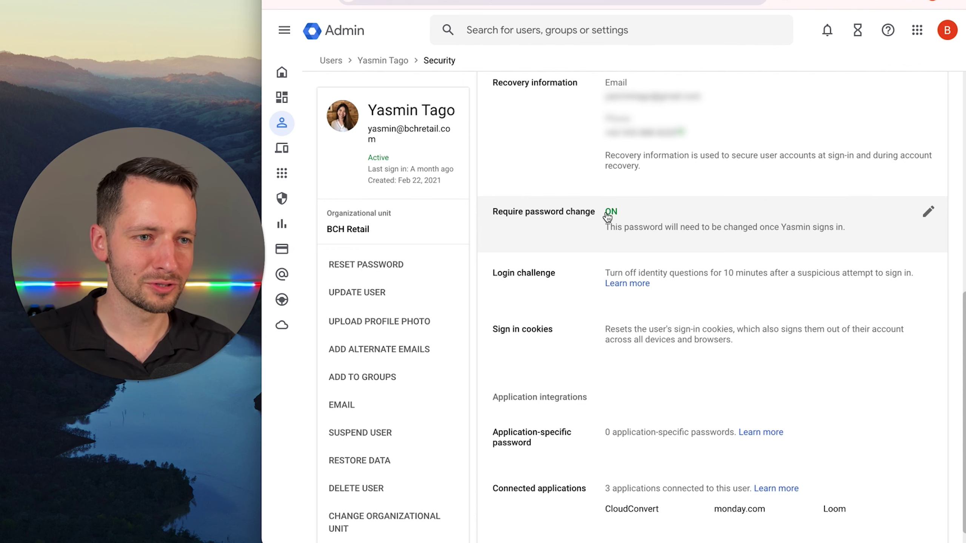
# Switch Require password change to OFF for the departing user.
pyautogui.click(928, 212)
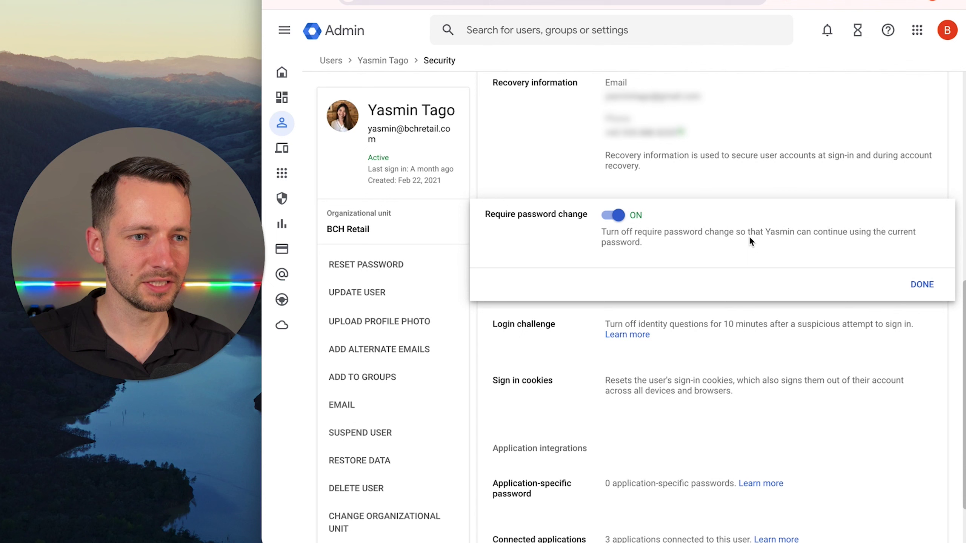
pyautogui.click(613, 215)
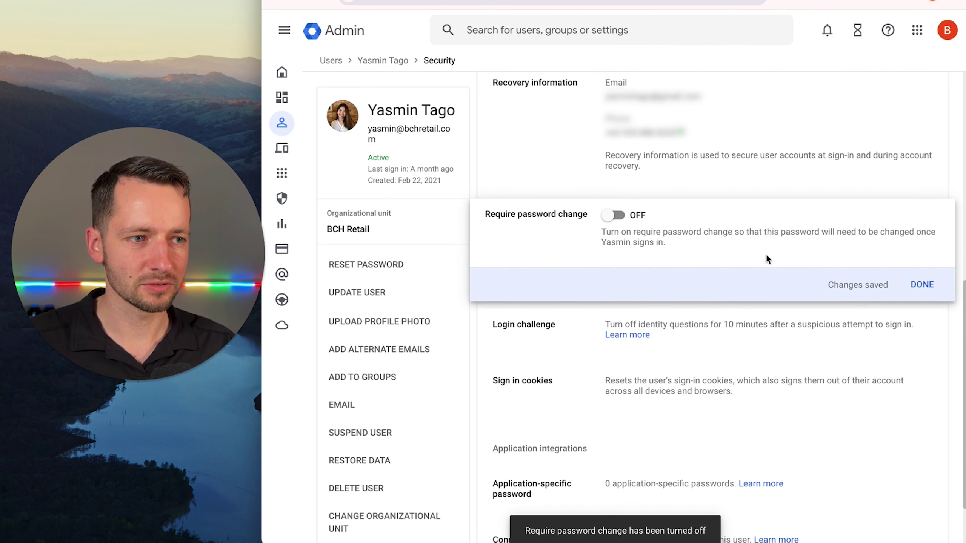
pyautogui.click(921, 284)
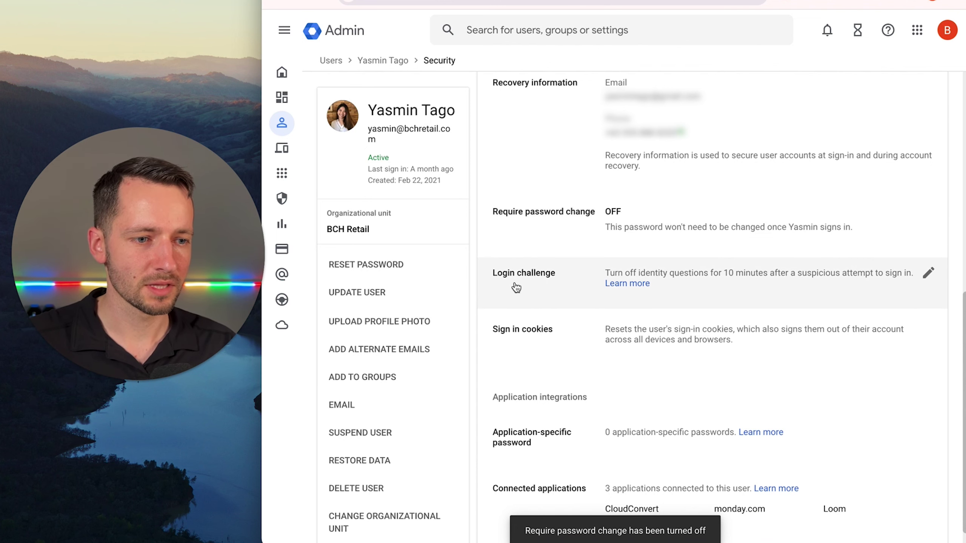
pyautogui.scroll(-1, 494, 266)
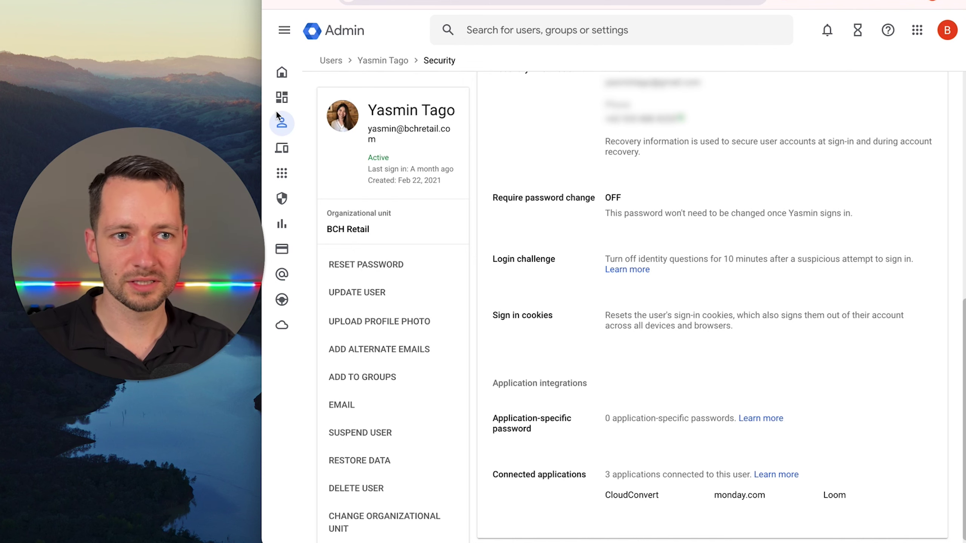
# Go to Apps > Google Workspace > Gmail in the navigation.
pyautogui.moveTo(282, 122)
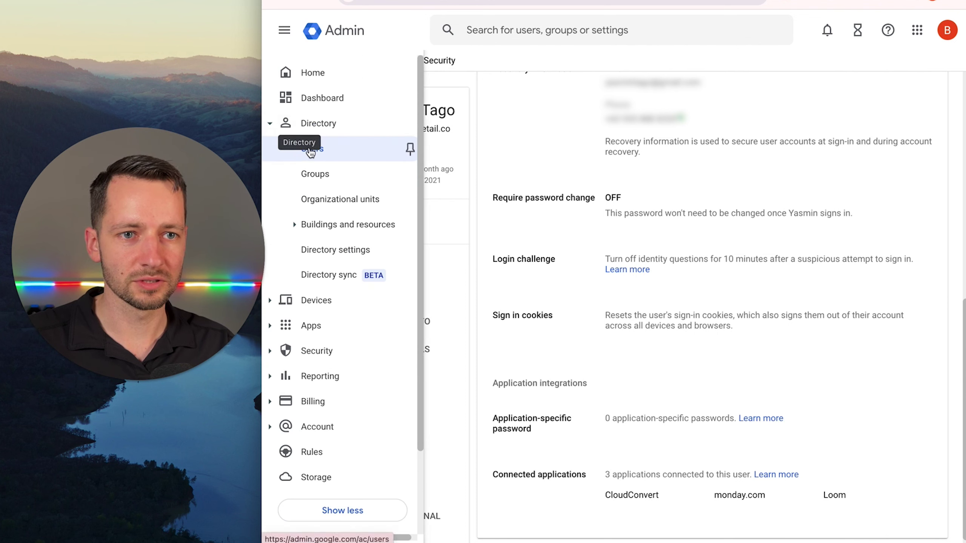
pyautogui.click(270, 123)
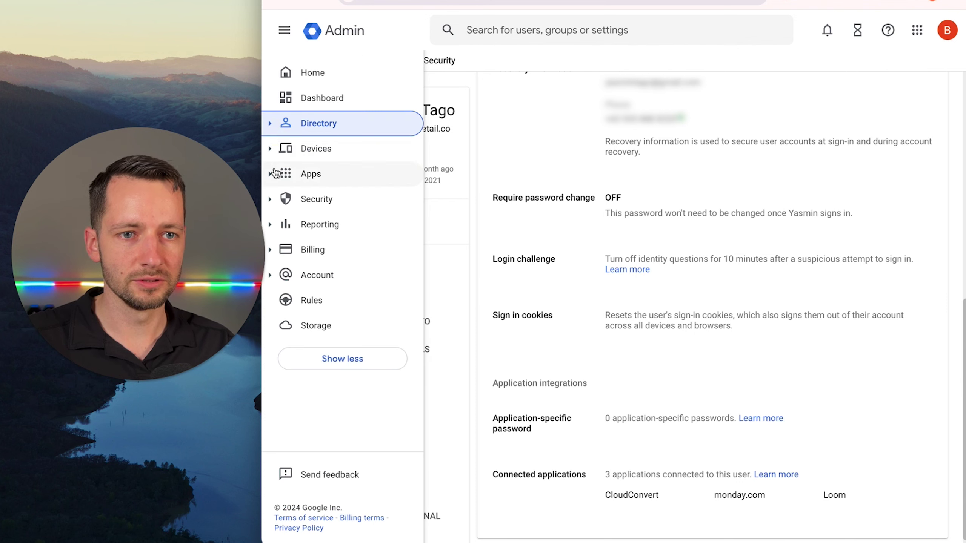
pyautogui.click(271, 174)
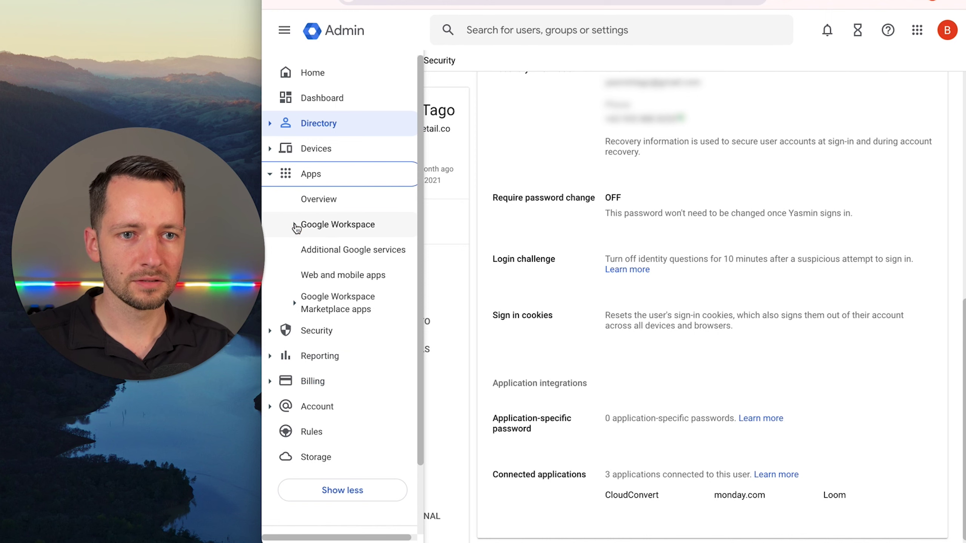
pyautogui.click(295, 224)
pyautogui.scroll(-2, 357, 315)
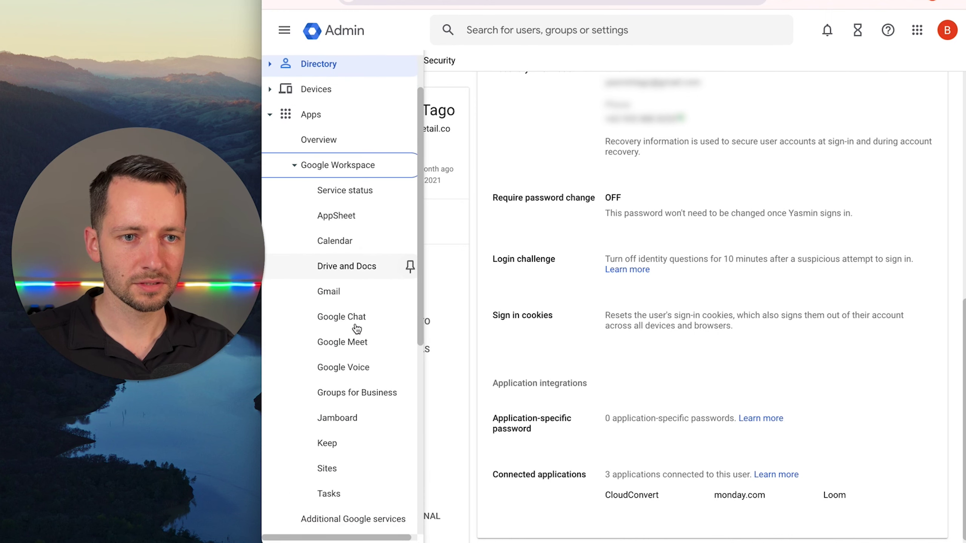
pyautogui.click(347, 296)
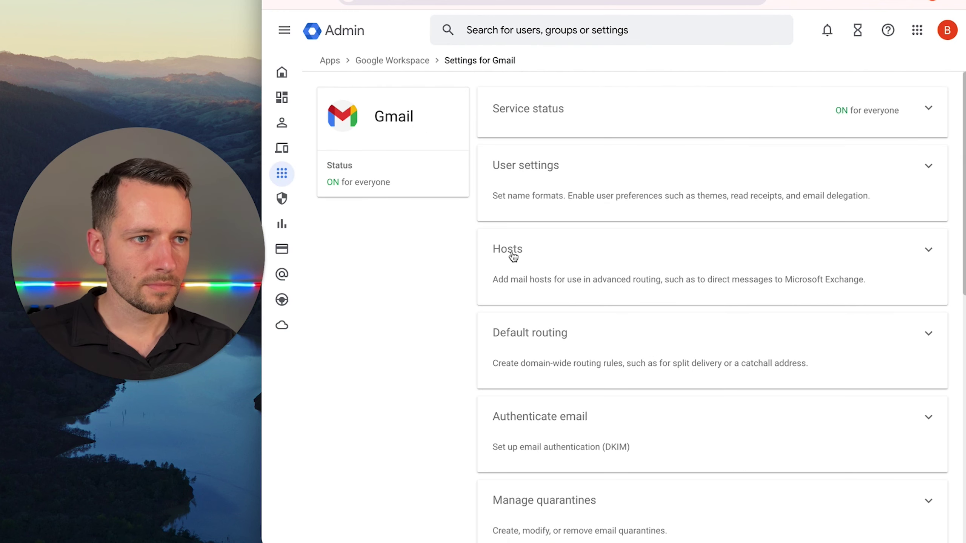
# In Gmail Routing, configure Email forwarding using recipient address map.
pyautogui.scroll(-8, 490, 276)
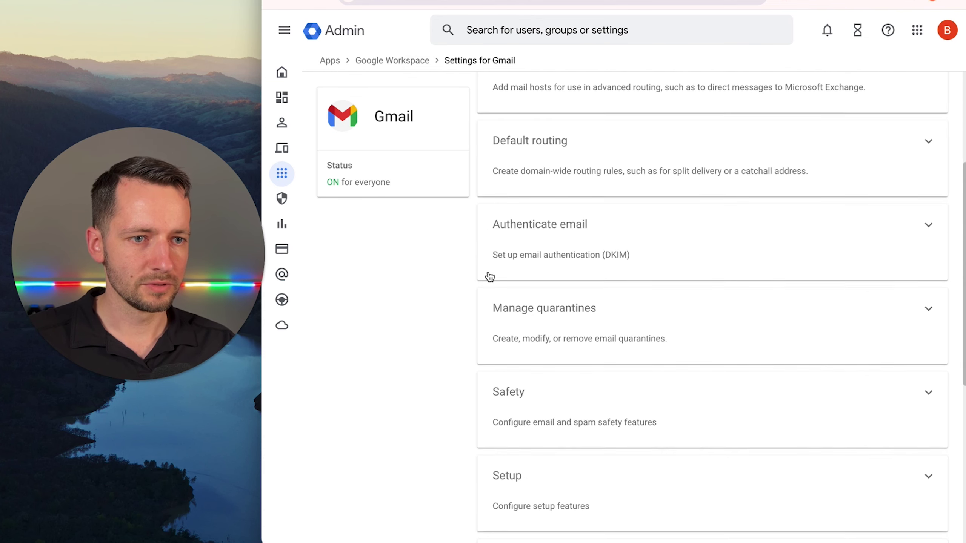
pyautogui.scroll(-5, 484, 286)
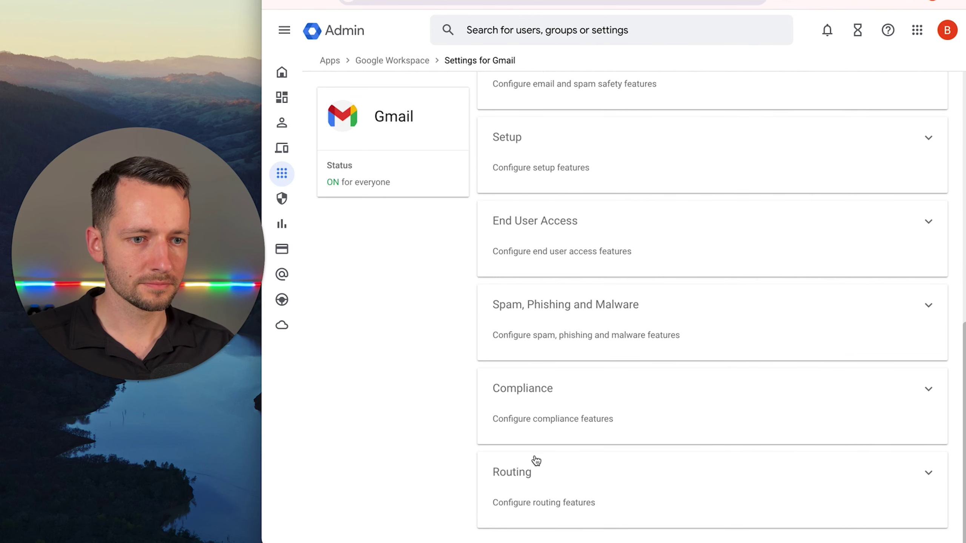
pyautogui.click(536, 461)
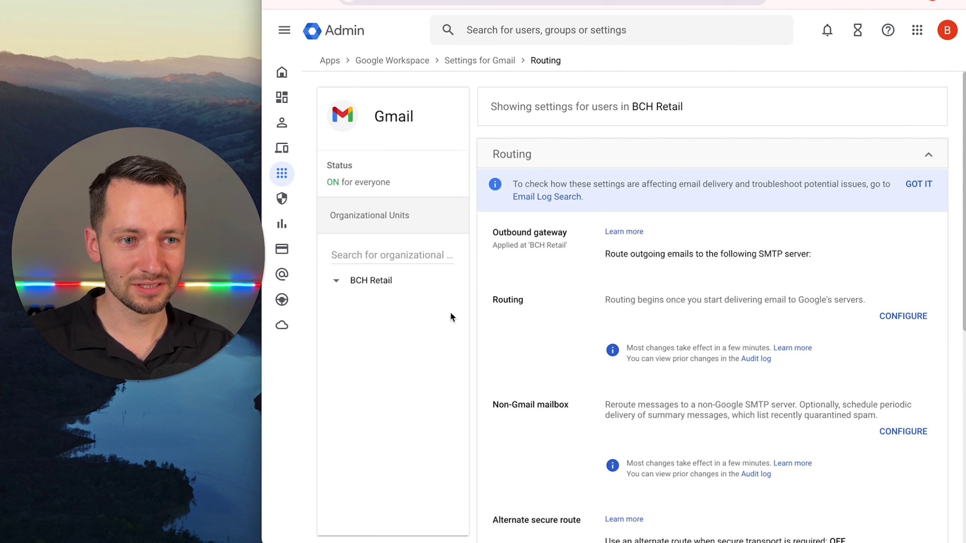
pyautogui.scroll(-8, 490, 359)
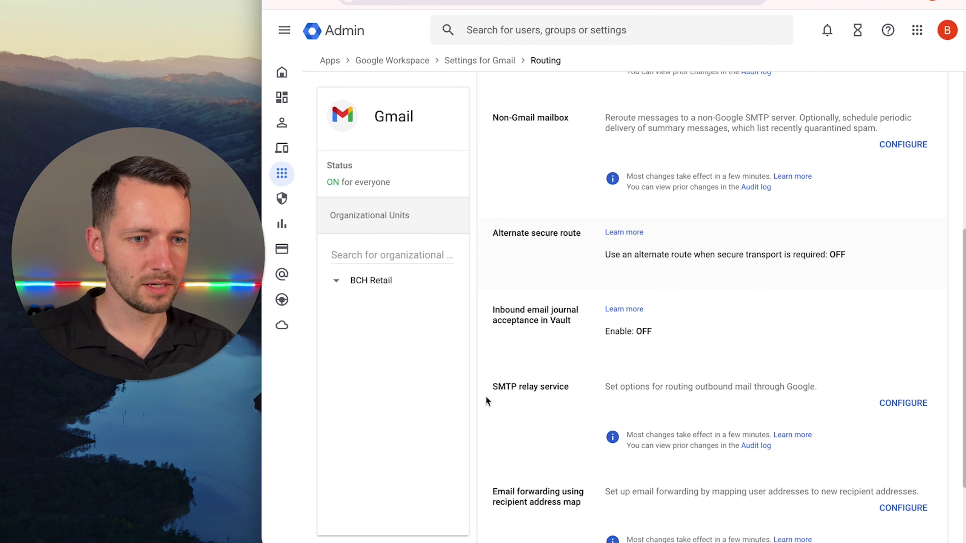
pyautogui.scroll(-3, 484, 398)
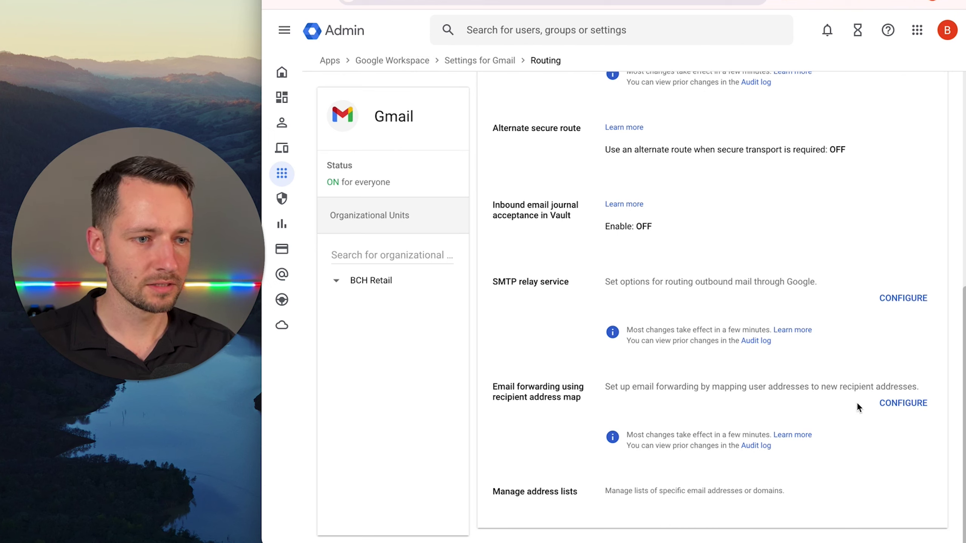
pyautogui.click(906, 405)
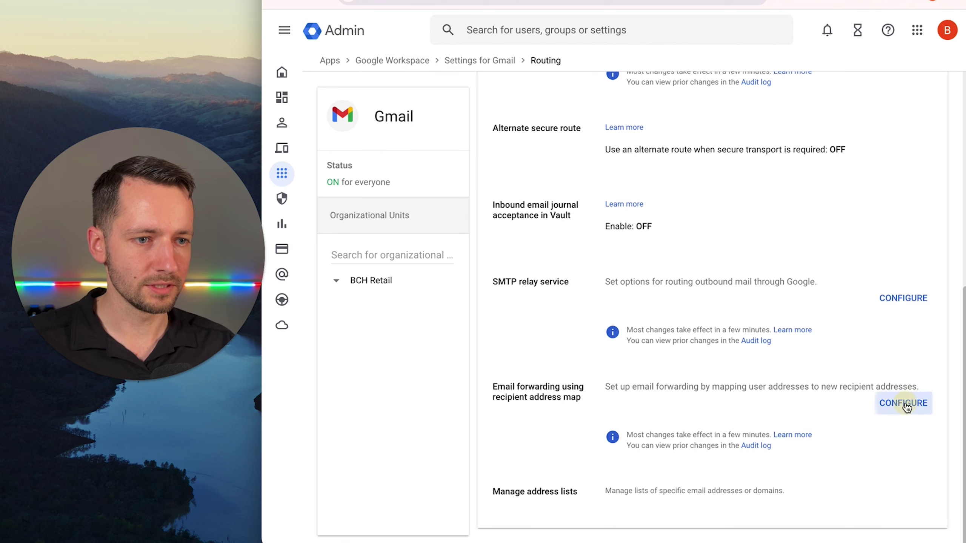
# Describe the rule as the departing user's email forwarding to Admin and add a mapping row.
pyautogui.click(548, 124)
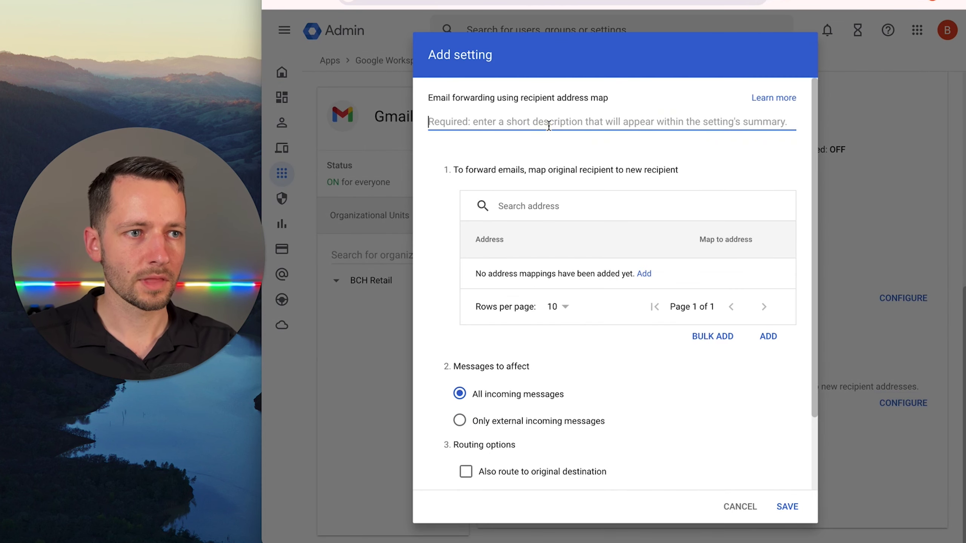
pyautogui.write('Yasmin')
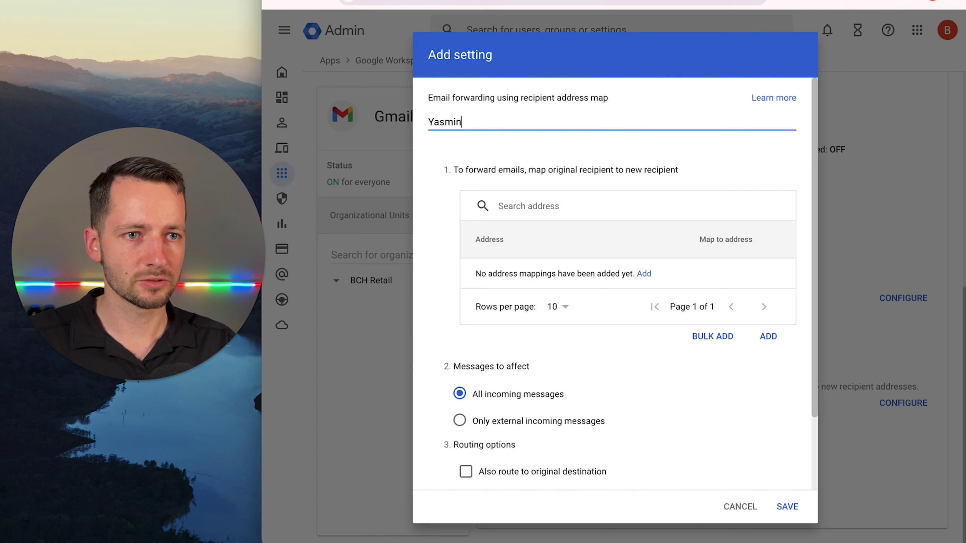
pyautogui.write(' email forwarding to Admin')
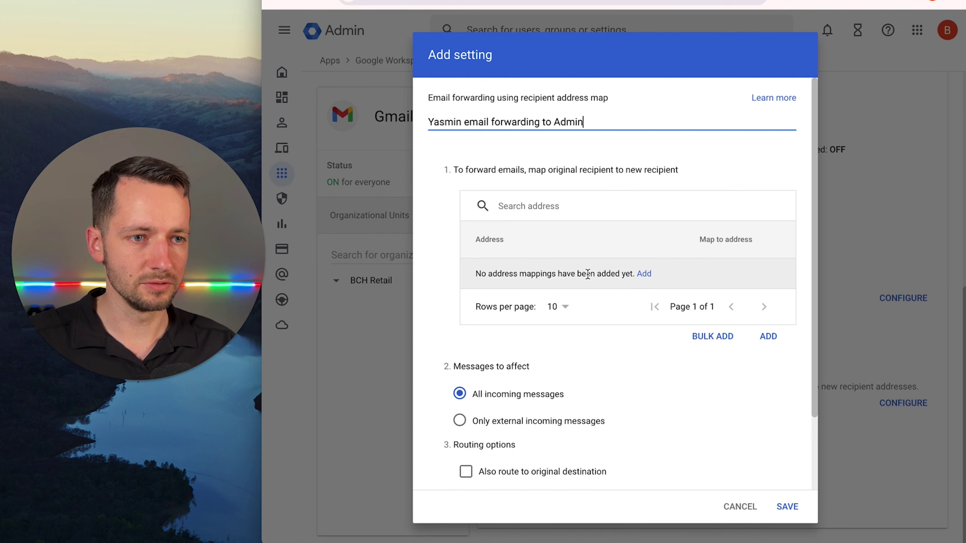
pyautogui.click(646, 274)
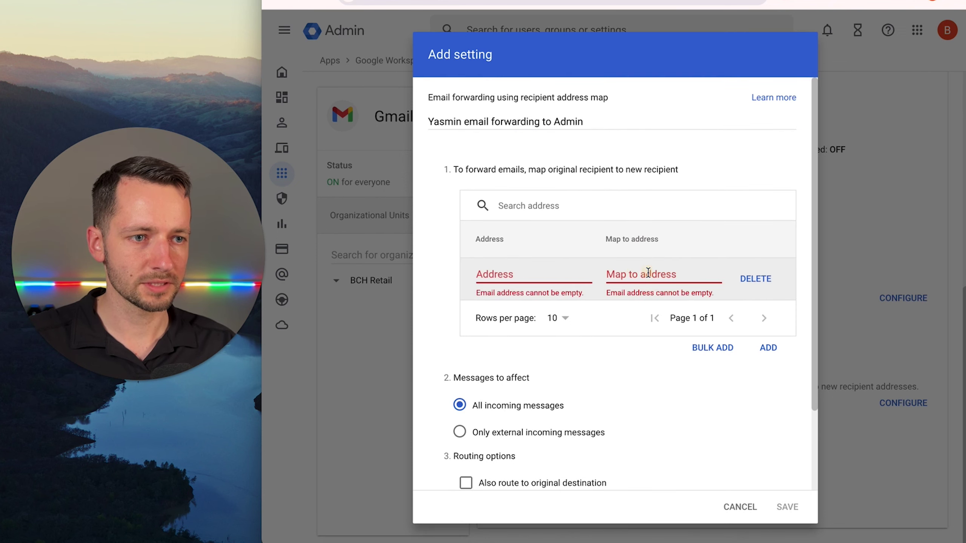
# Map the departing user's address to the admin's address, leaving no empty rows.
pyautogui.click(522, 274)
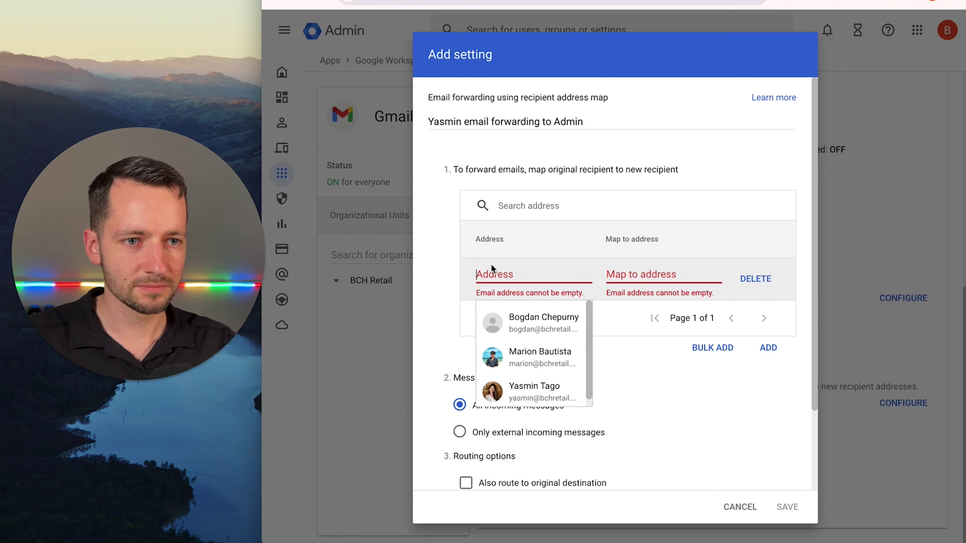
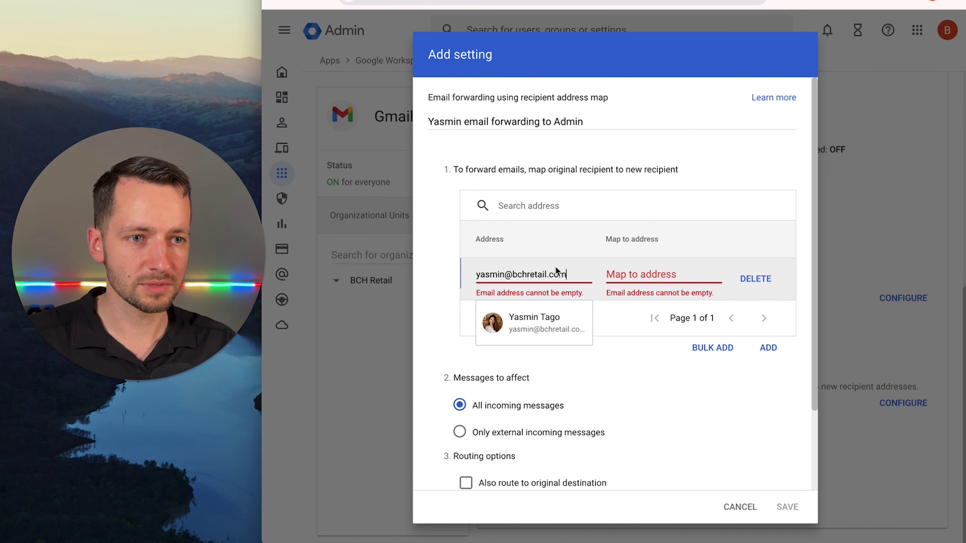
pyautogui.click(637, 269)
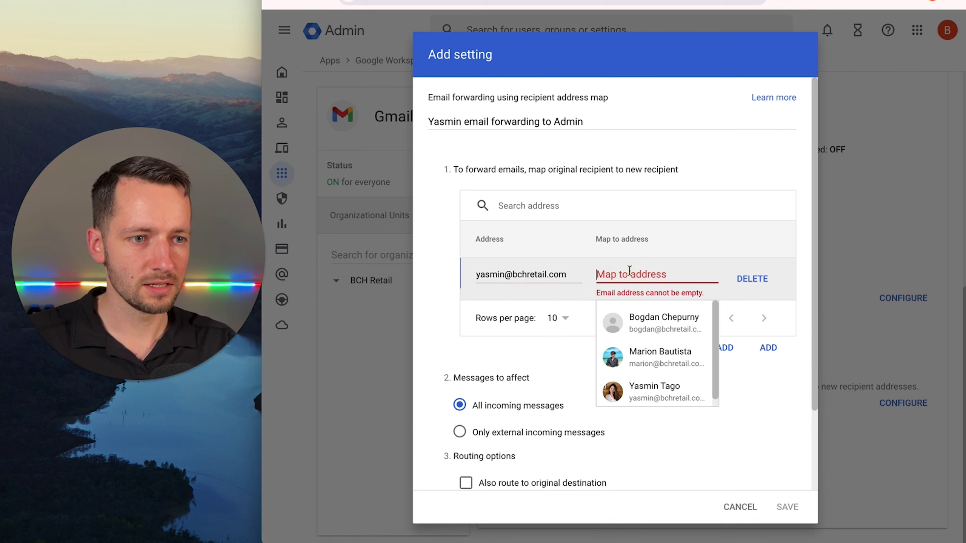
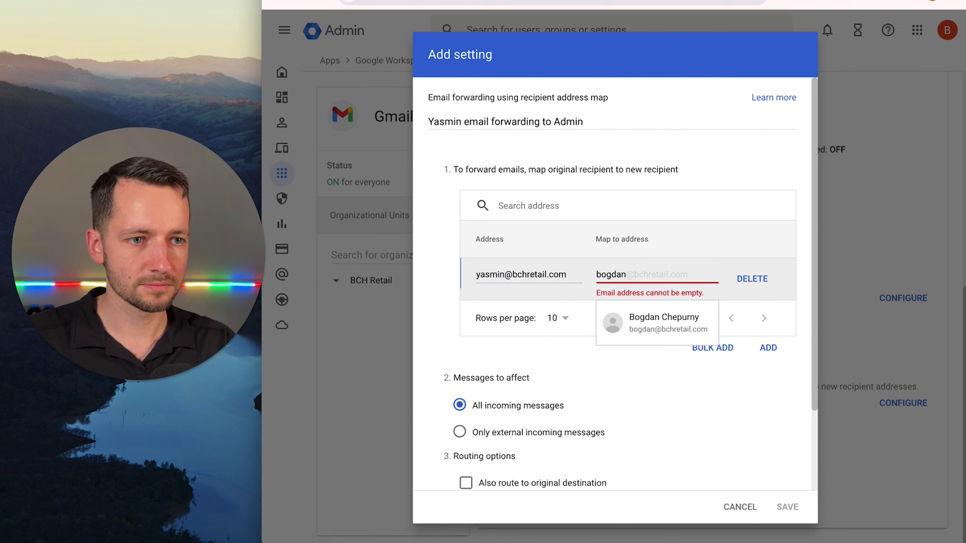
pyautogui.press('Return')
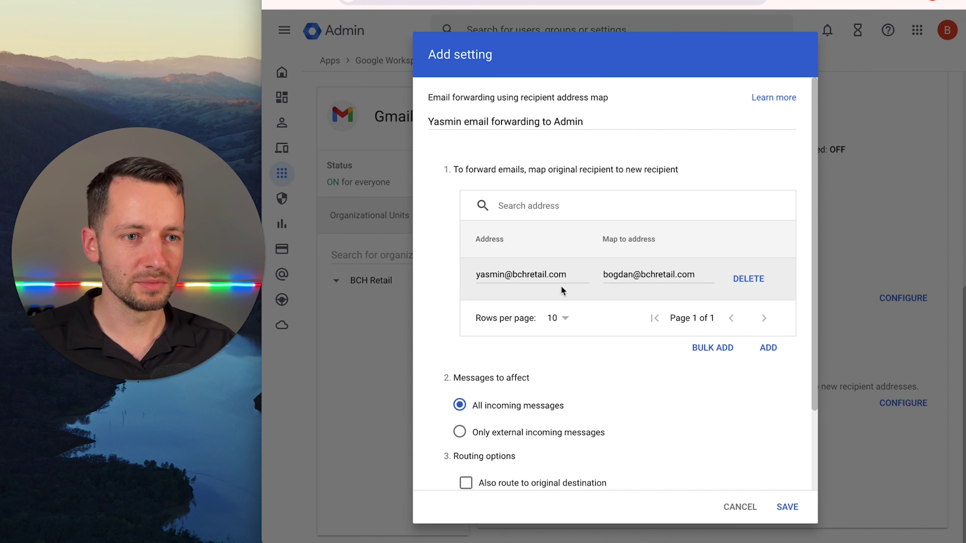
pyautogui.click(772, 355)
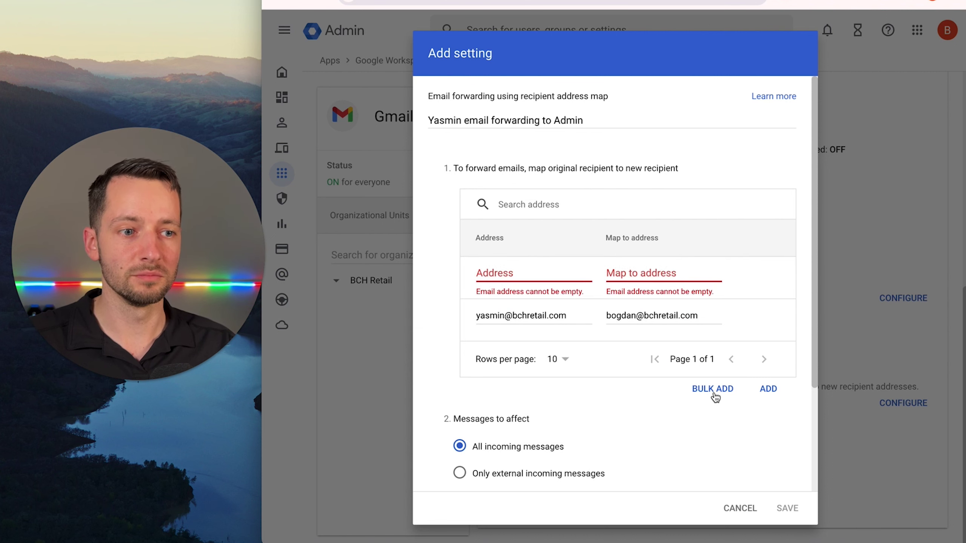
pyautogui.click(759, 277)
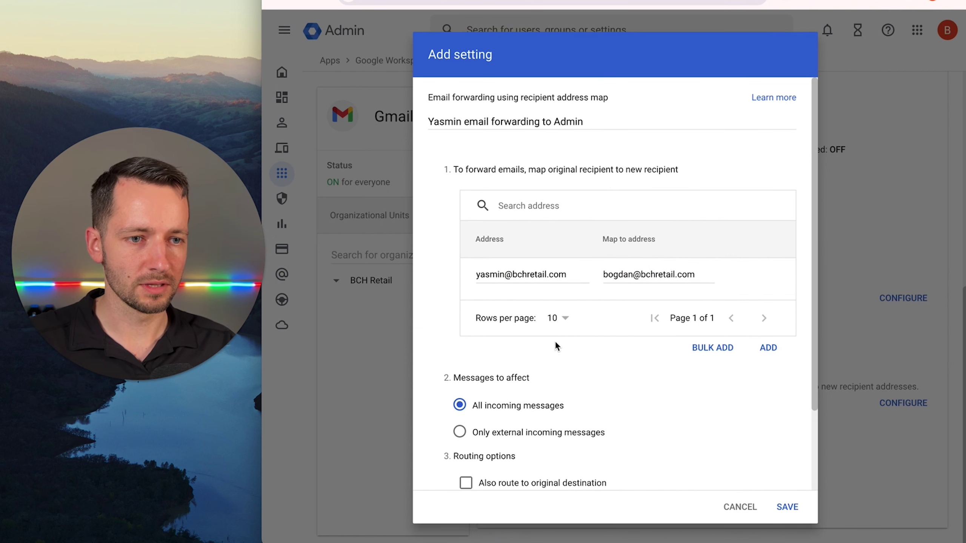
# Save the rule for All incoming messages with X-Gm-Original-To header unchecked.
pyautogui.scroll(-3, 554, 340)
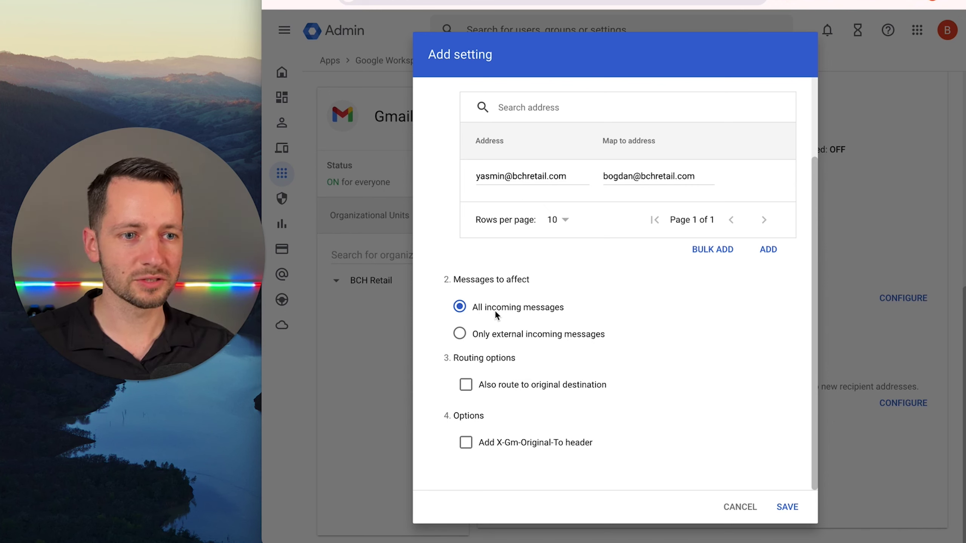
pyautogui.click(459, 333)
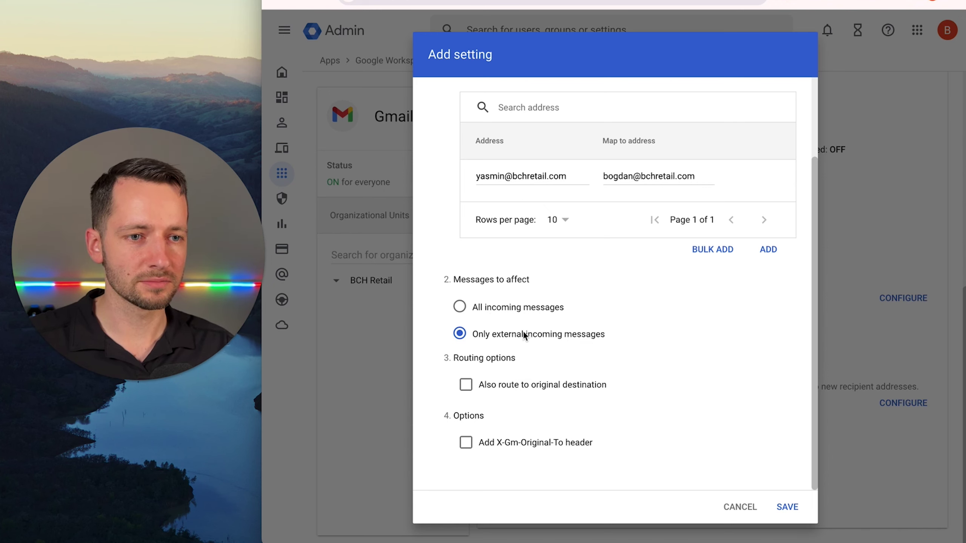
pyautogui.click(513, 313)
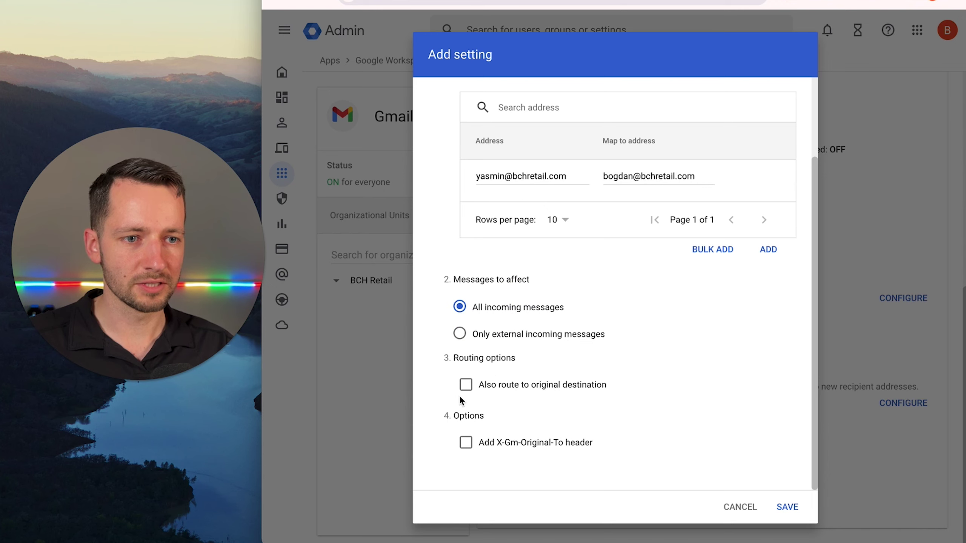
pyautogui.click(466, 444)
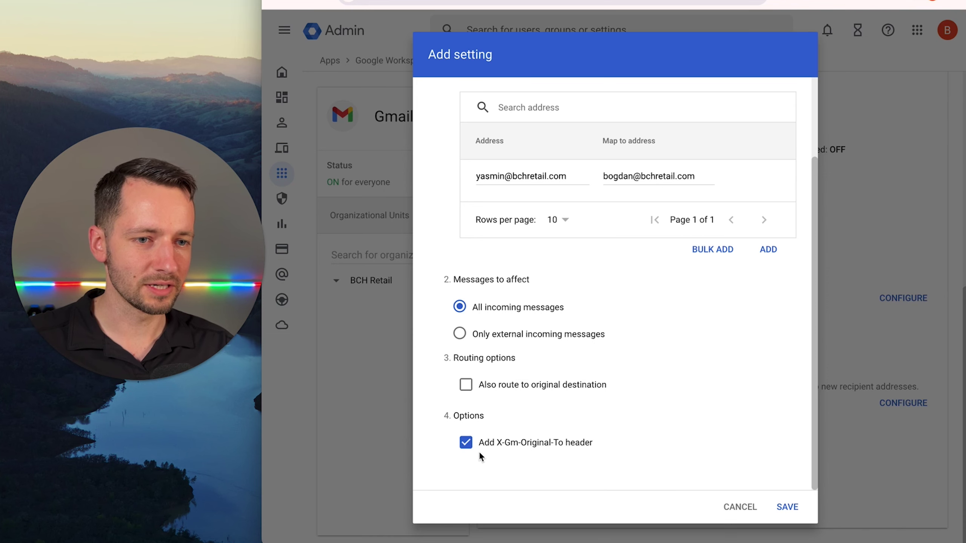
pyautogui.click(464, 443)
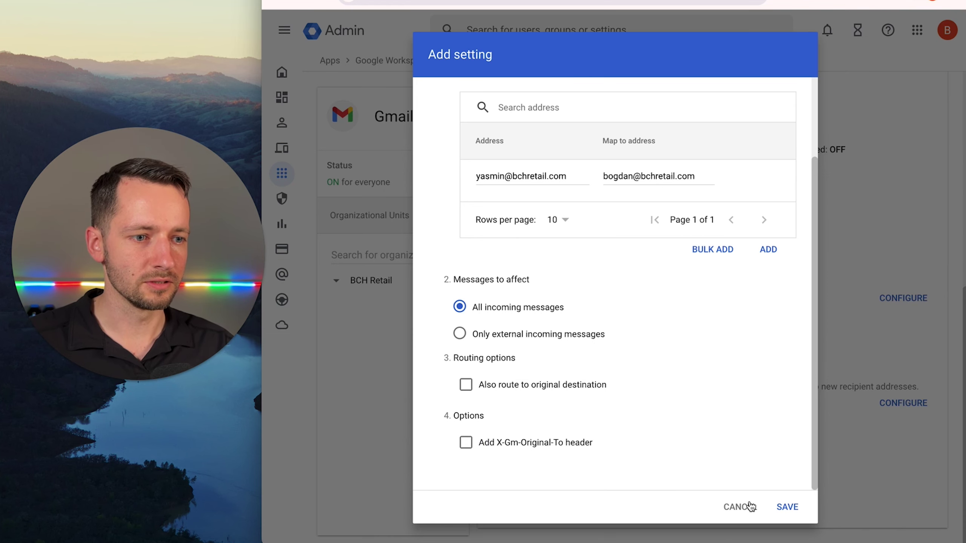
pyautogui.click(787, 507)
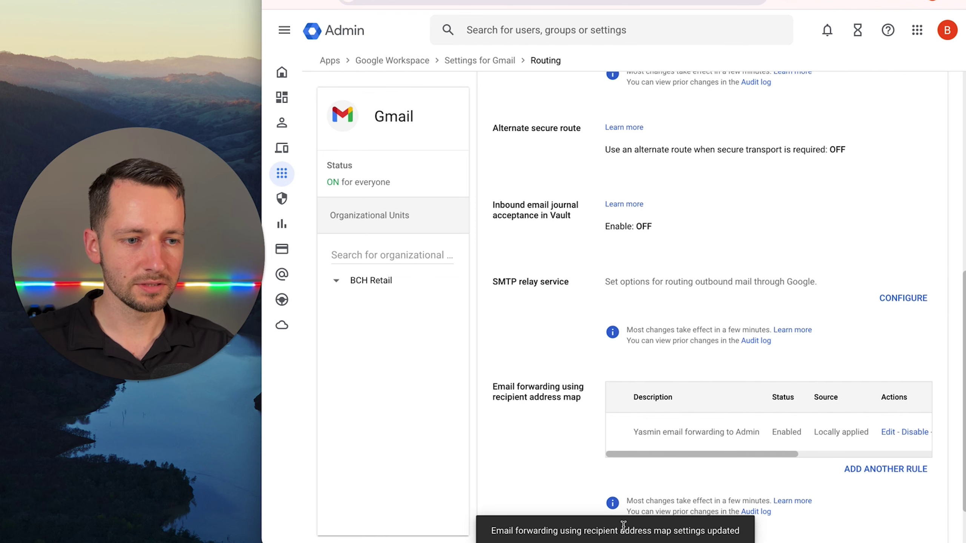
# Check the new forwarding rule is listed as Enabled in the address map table.
pyautogui.scroll(-1, 465, 352)
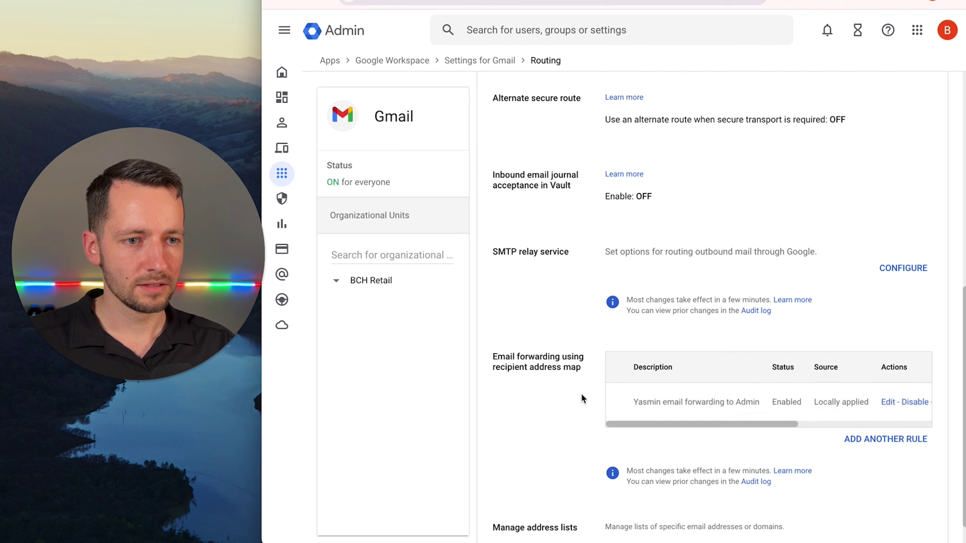
pyautogui.moveTo(638, 400); pyautogui.dragTo(789, 400)
pyautogui.click(668, 403)
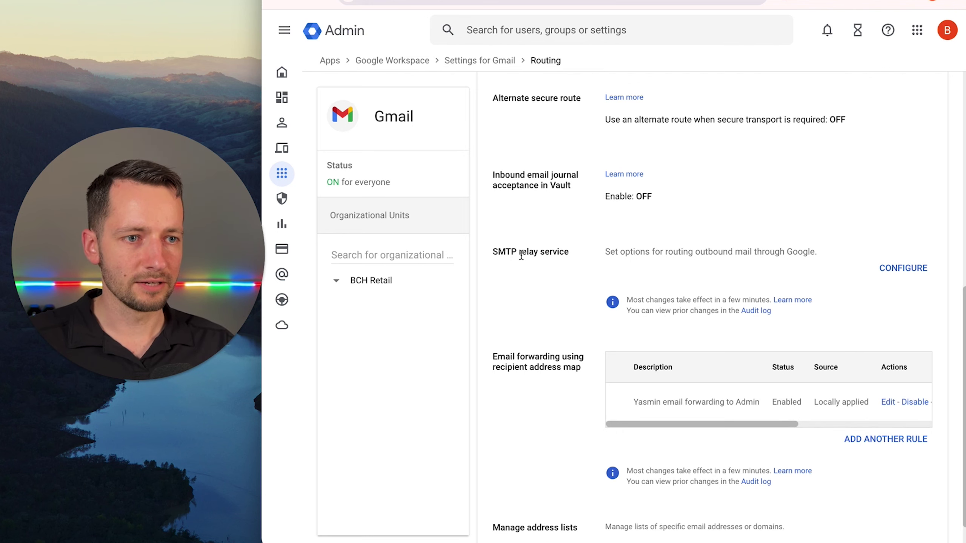
pyautogui.moveTo(285, 128)
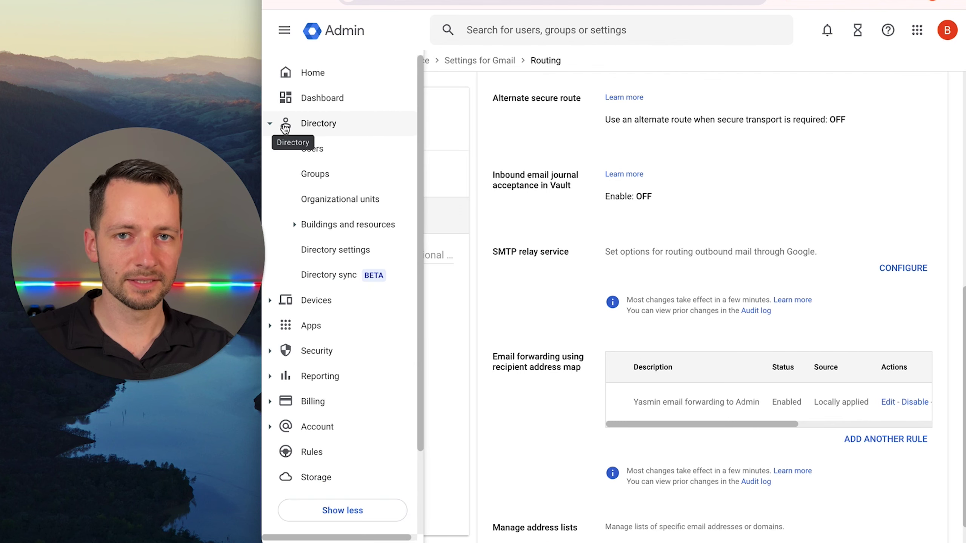
# From Directory > Users, choose Delete user in the departing user's More options menu.
pyautogui.click(321, 149)
pyautogui.click(921, 273)
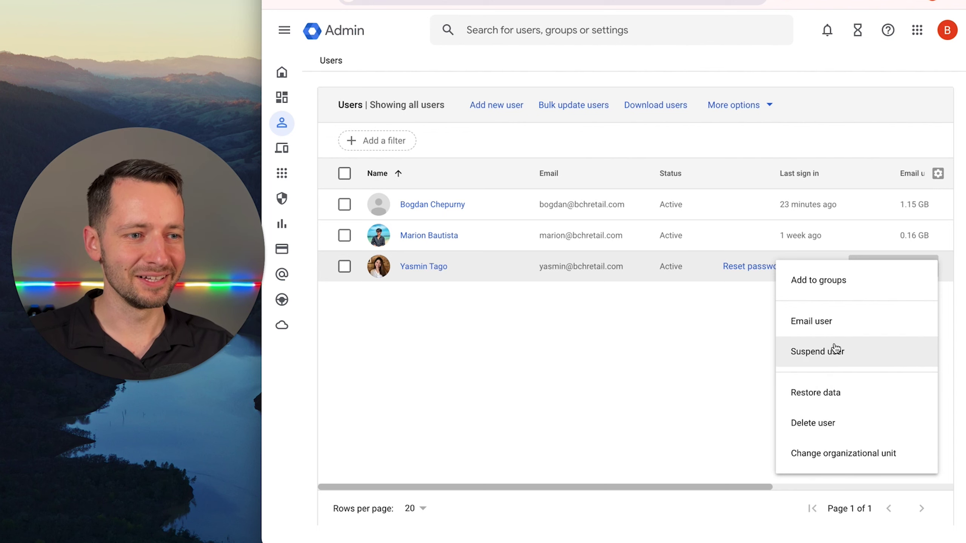
pyautogui.click(825, 423)
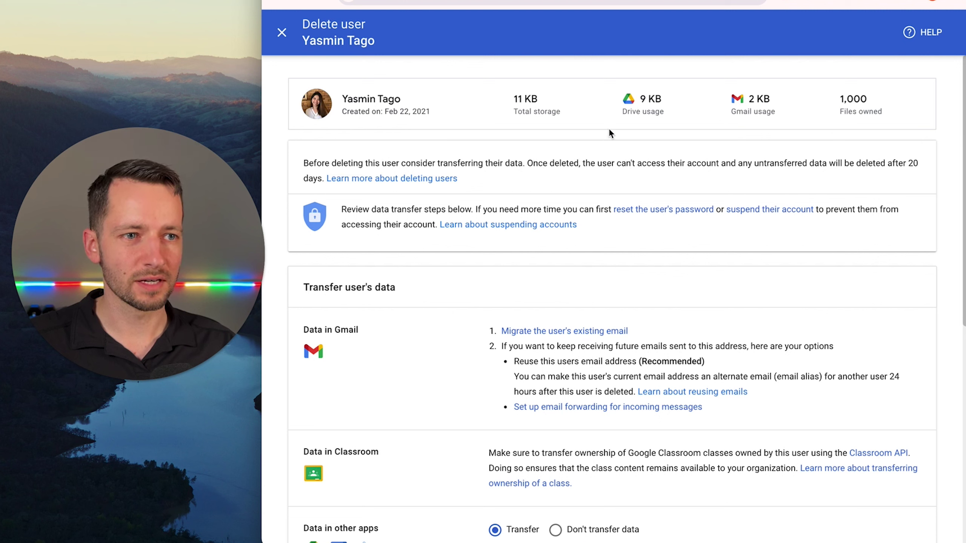
pyautogui.moveTo(848, 112); pyautogui.dragTo(873, 112)
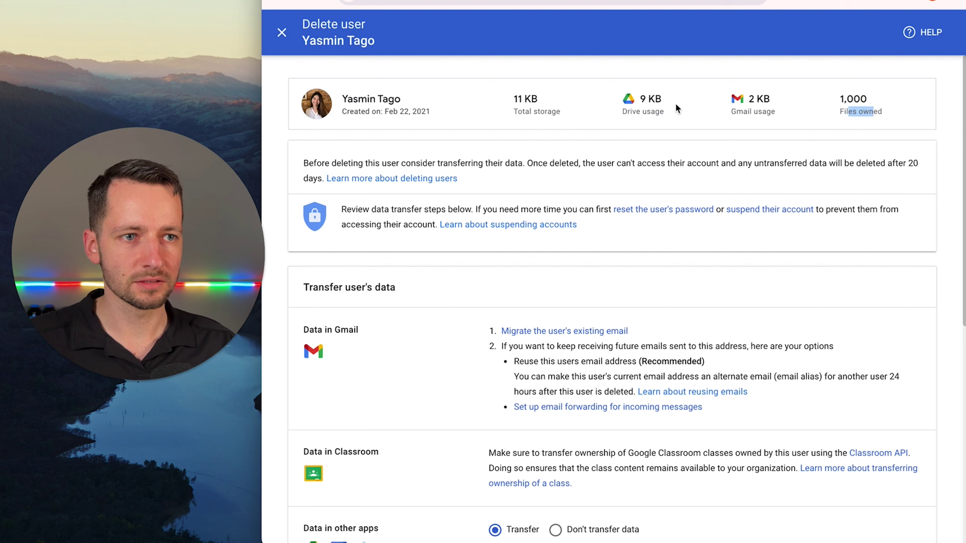
pyautogui.click(643, 138)
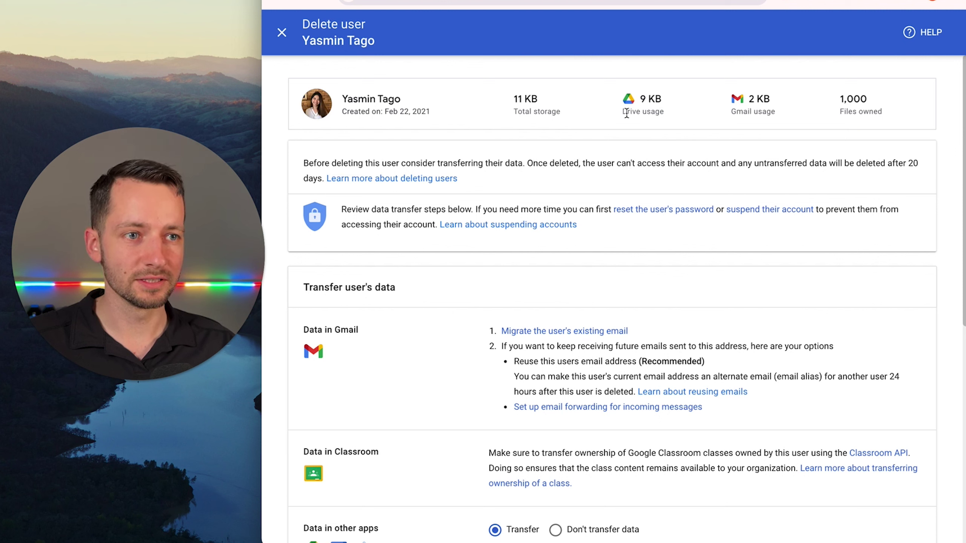
pyautogui.moveTo(627, 114); pyautogui.dragTo(655, 112)
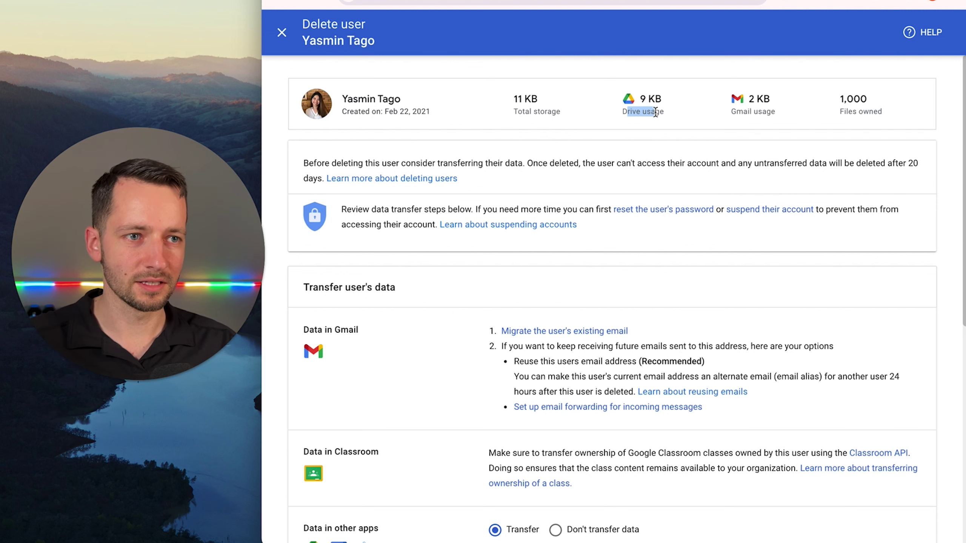
pyautogui.click(550, 173)
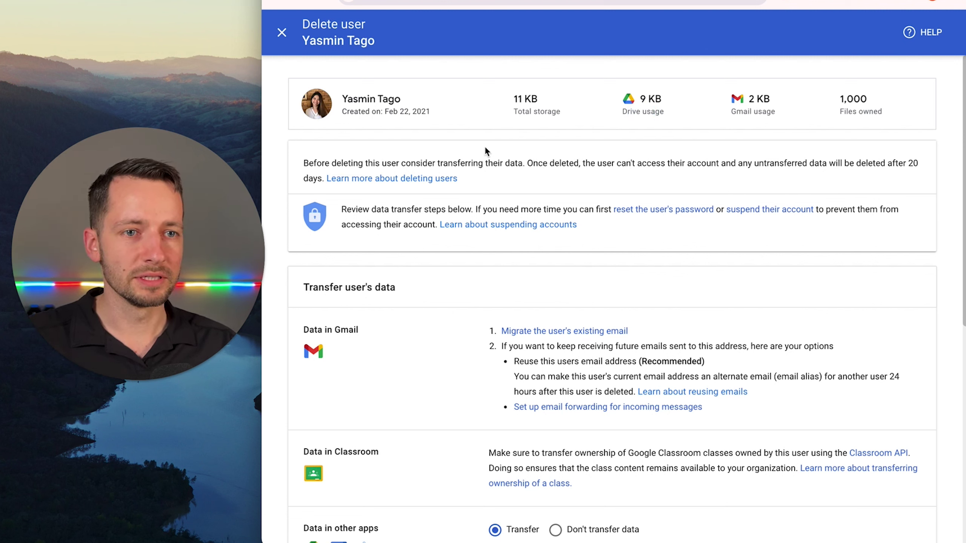
pyautogui.moveTo(305, 164); pyautogui.dragTo(435, 164)
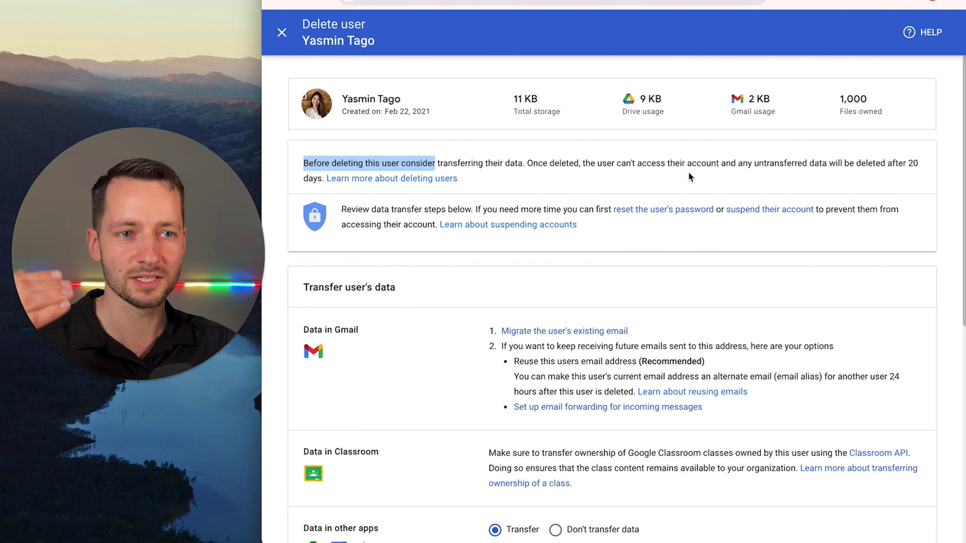
pyautogui.click(562, 174)
pyautogui.scroll(-2, 525, 169)
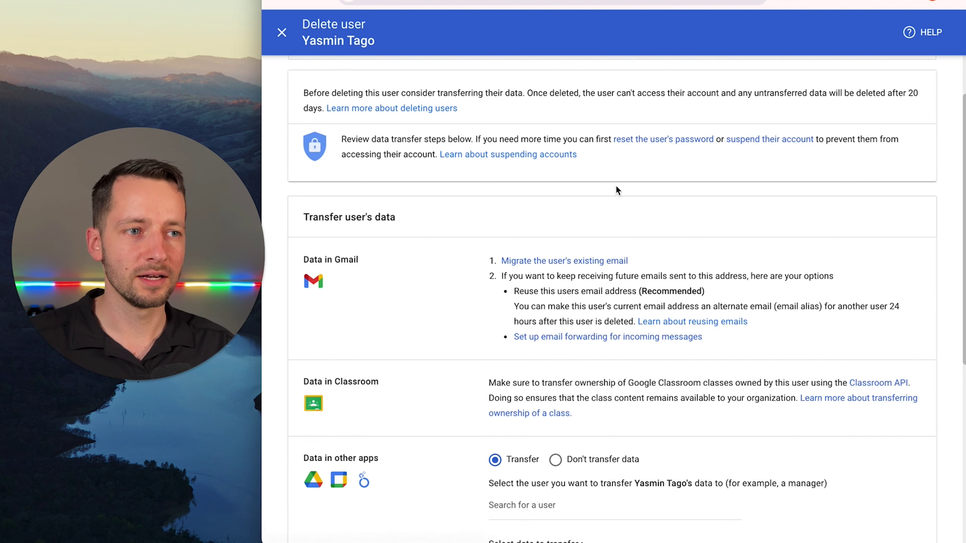
pyautogui.scroll(-1, 486, 294)
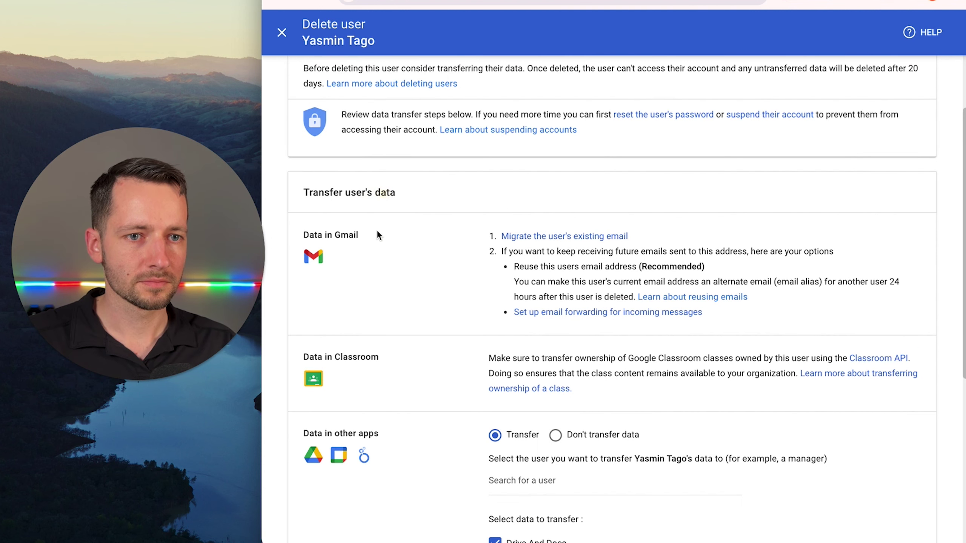
pyautogui.scroll(-1, 398, 260)
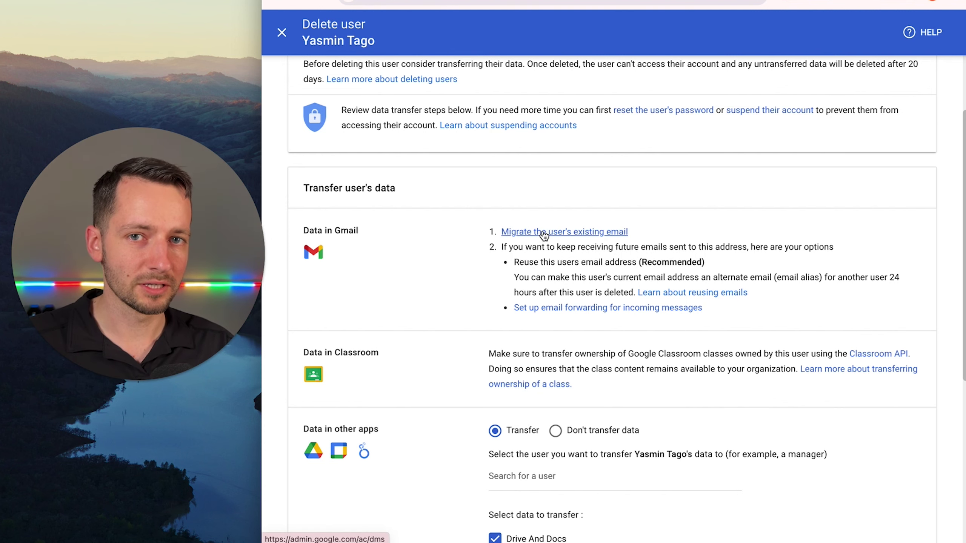
pyautogui.scroll(-1, 534, 259)
pyautogui.scroll(-2, 534, 259)
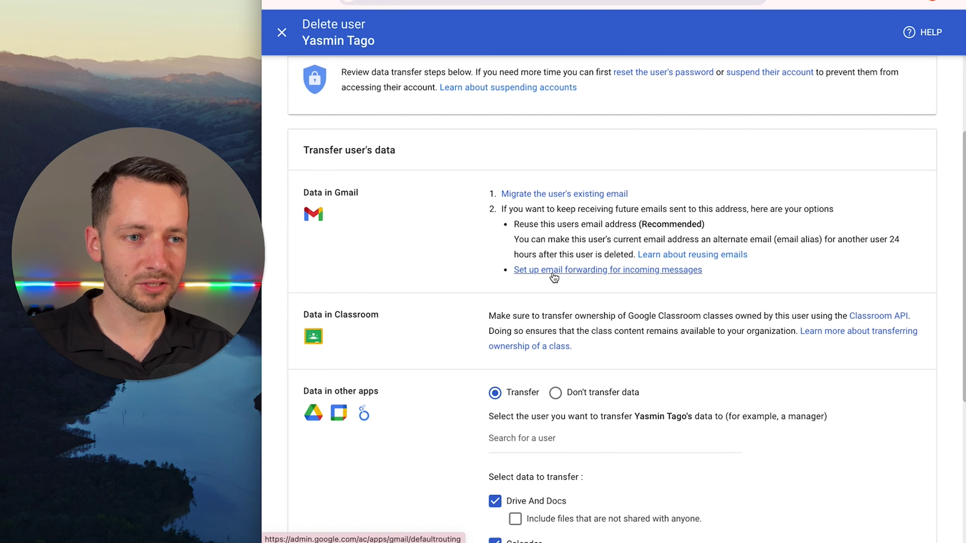
pyautogui.scroll(-5, 461, 287)
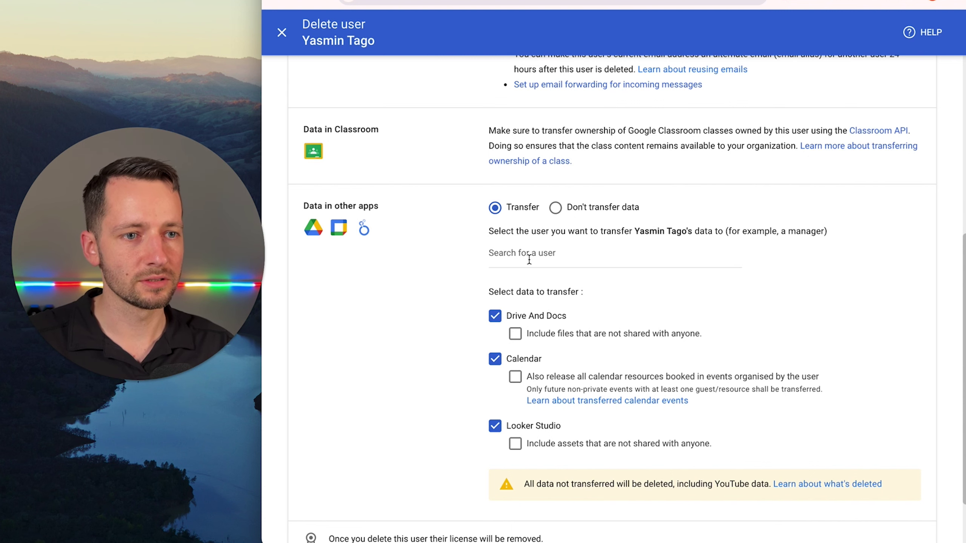
pyautogui.scroll(-1, 529, 259)
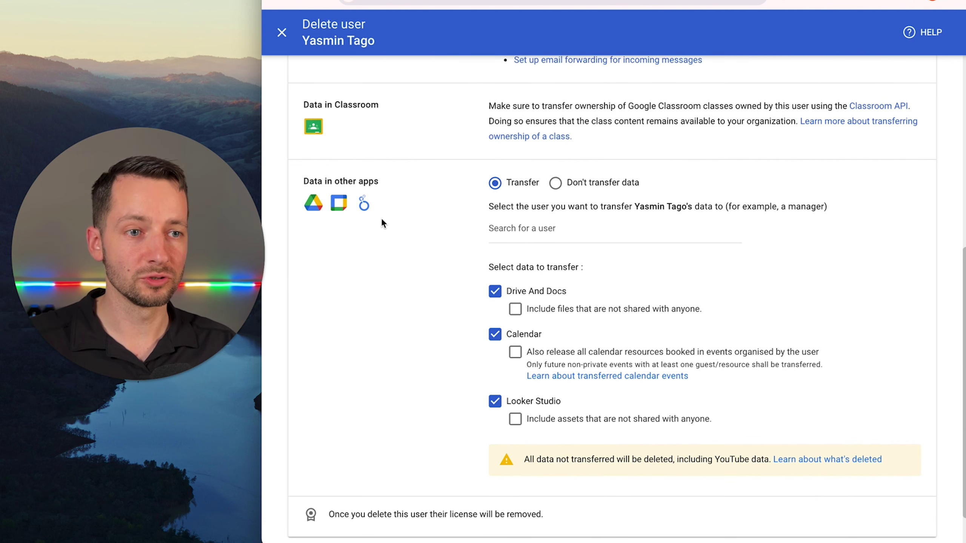
# Search for the admin account and choose it as the data transfer recipient.
pyautogui.click(506, 231)
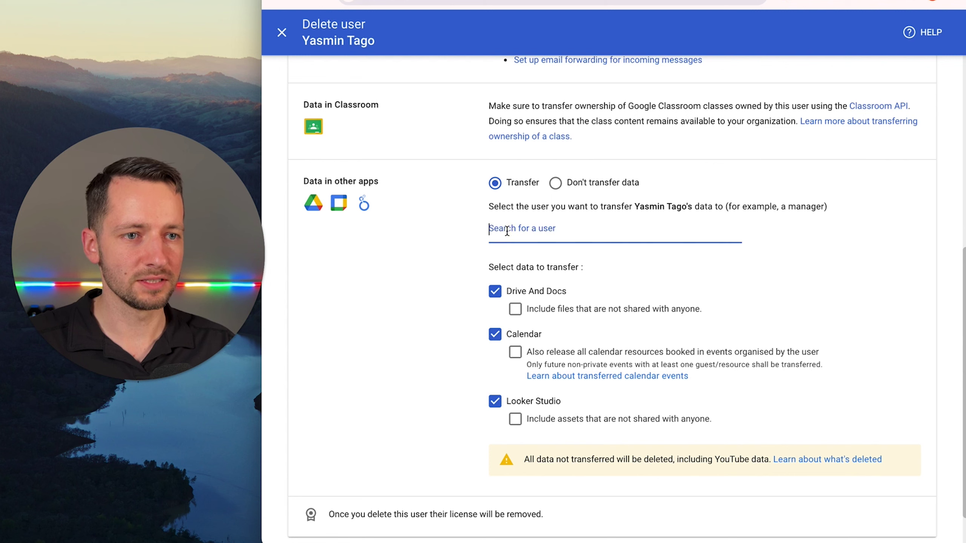
pyautogui.write('bog')
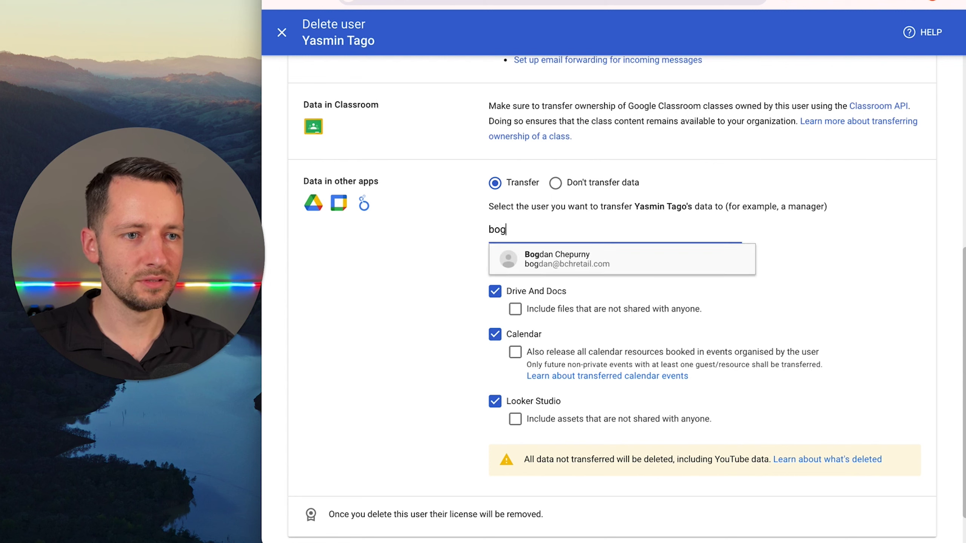
pyautogui.click(519, 259)
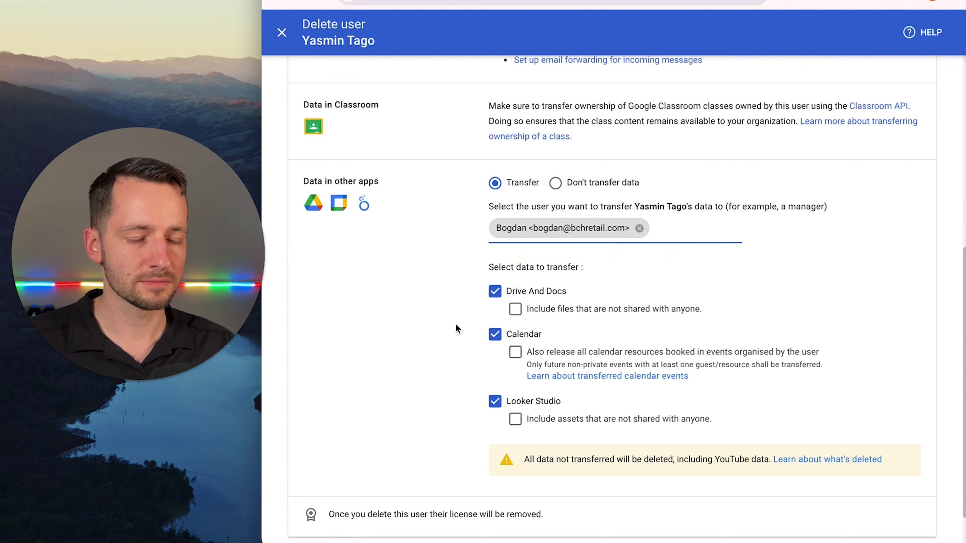
# Include Drive files not shared with anyone, and exclude Calendar and Looker Studio from the transfer.
pyautogui.click(515, 309)
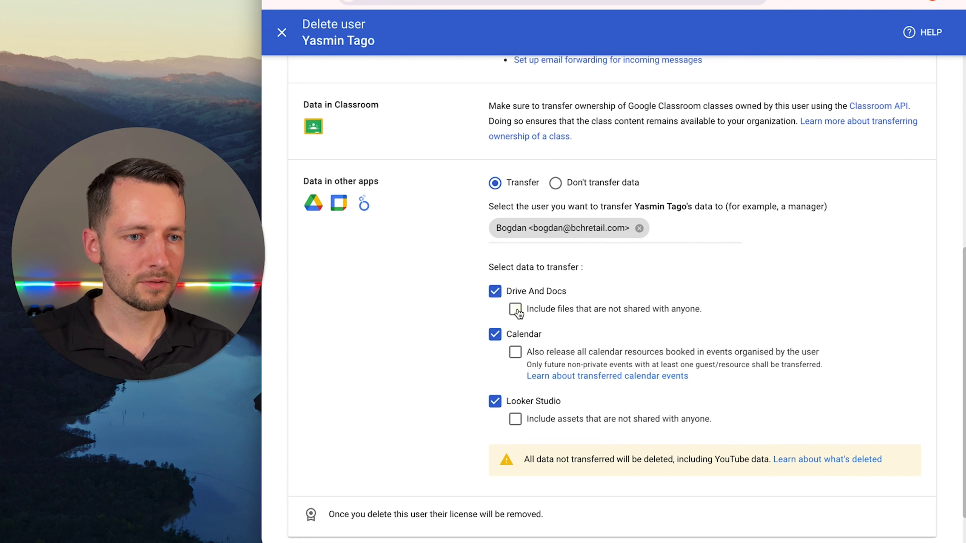
pyautogui.scroll(-1, 595, 324)
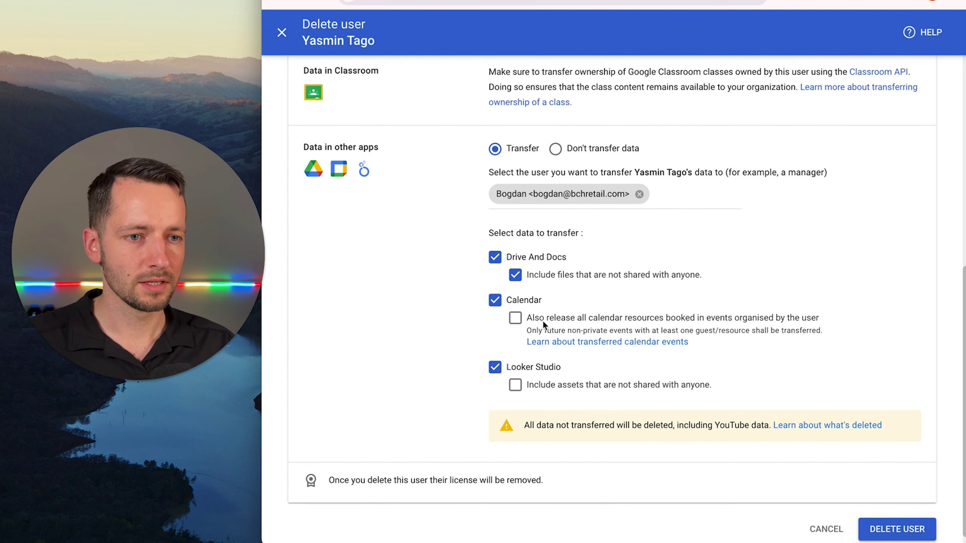
pyautogui.click(495, 300)
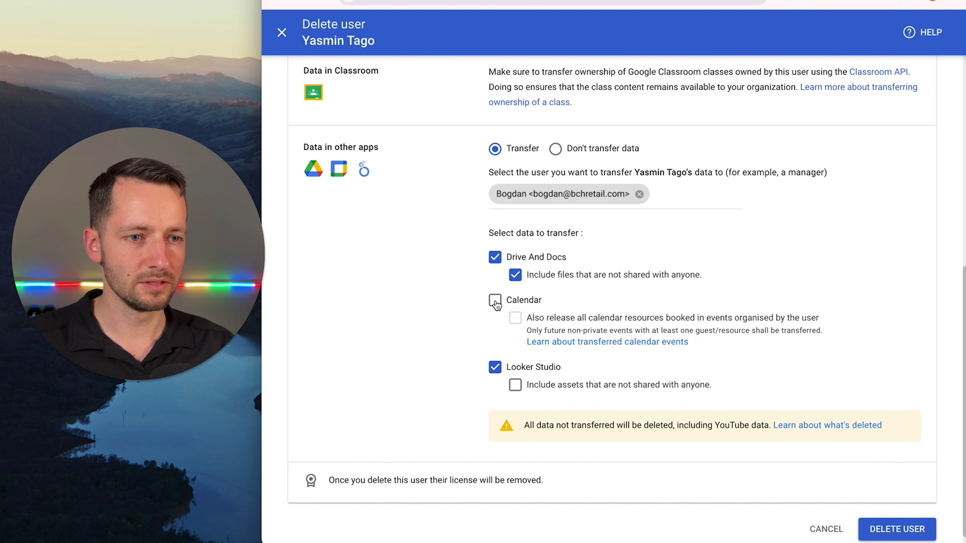
pyautogui.click(496, 367)
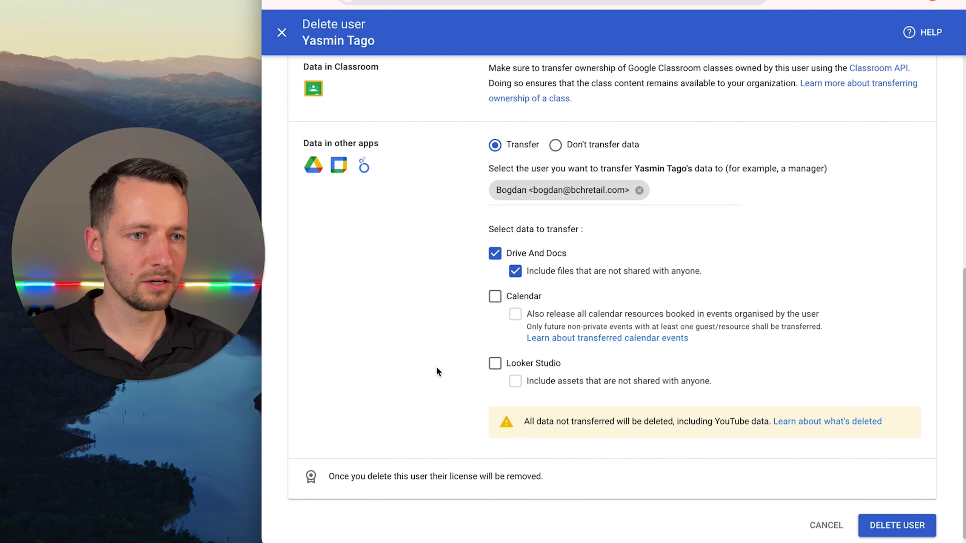
pyautogui.scroll(1, 466, 272)
pyautogui.scroll(1, 466, 272)
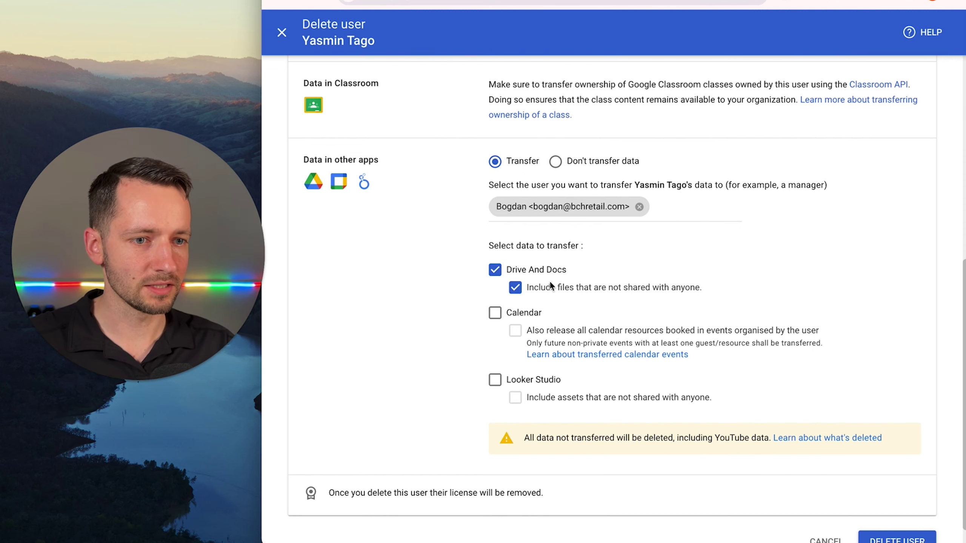
pyautogui.scroll(-1, 539, 283)
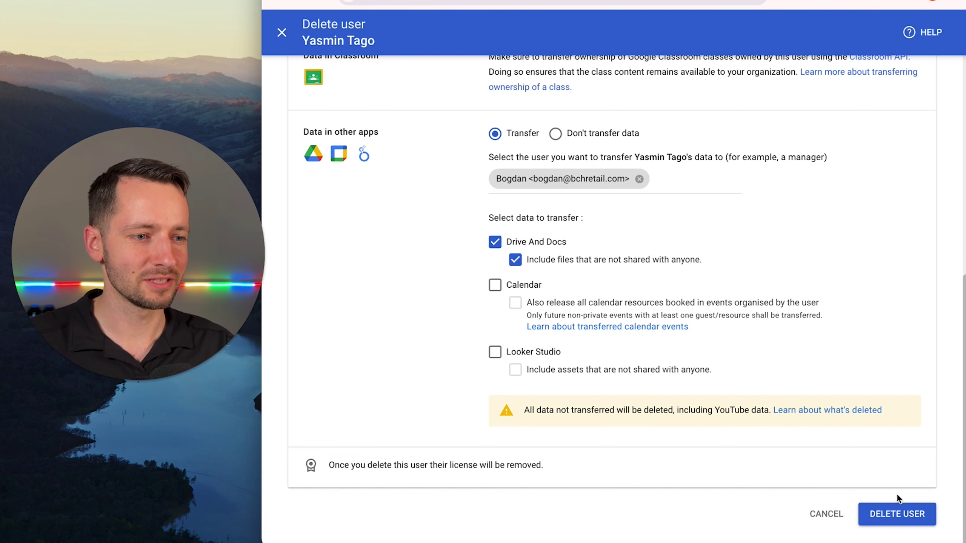
# Confirm DELETE USER so the account is removed and its Drive data starts transferring.
pyautogui.click(884, 518)
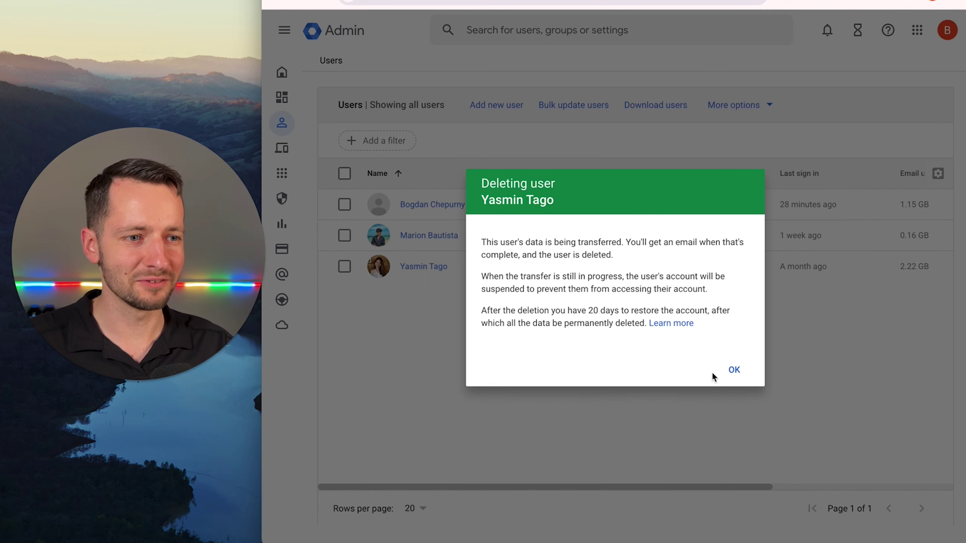
# Acknowledge the Deleting user notice with OK to return to the Users list.
pyautogui.click(735, 370)
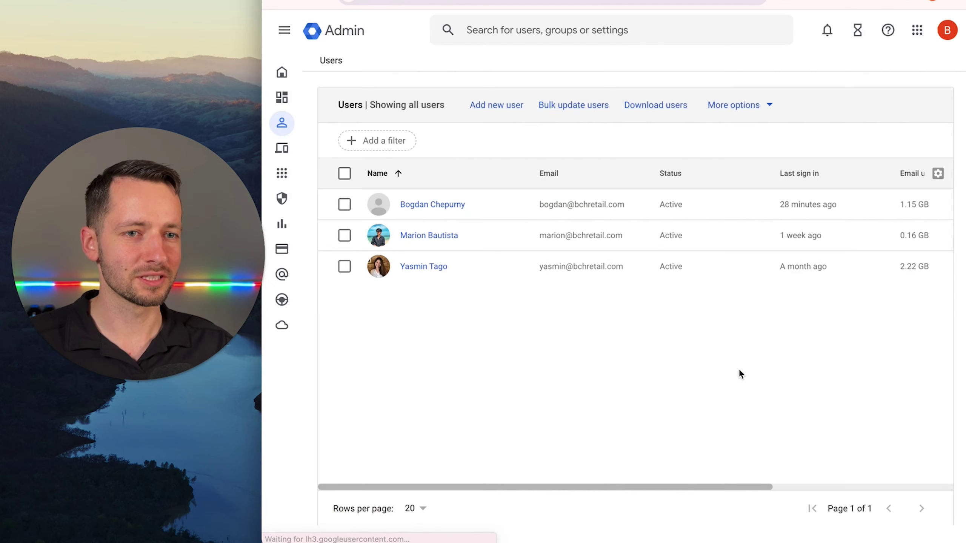